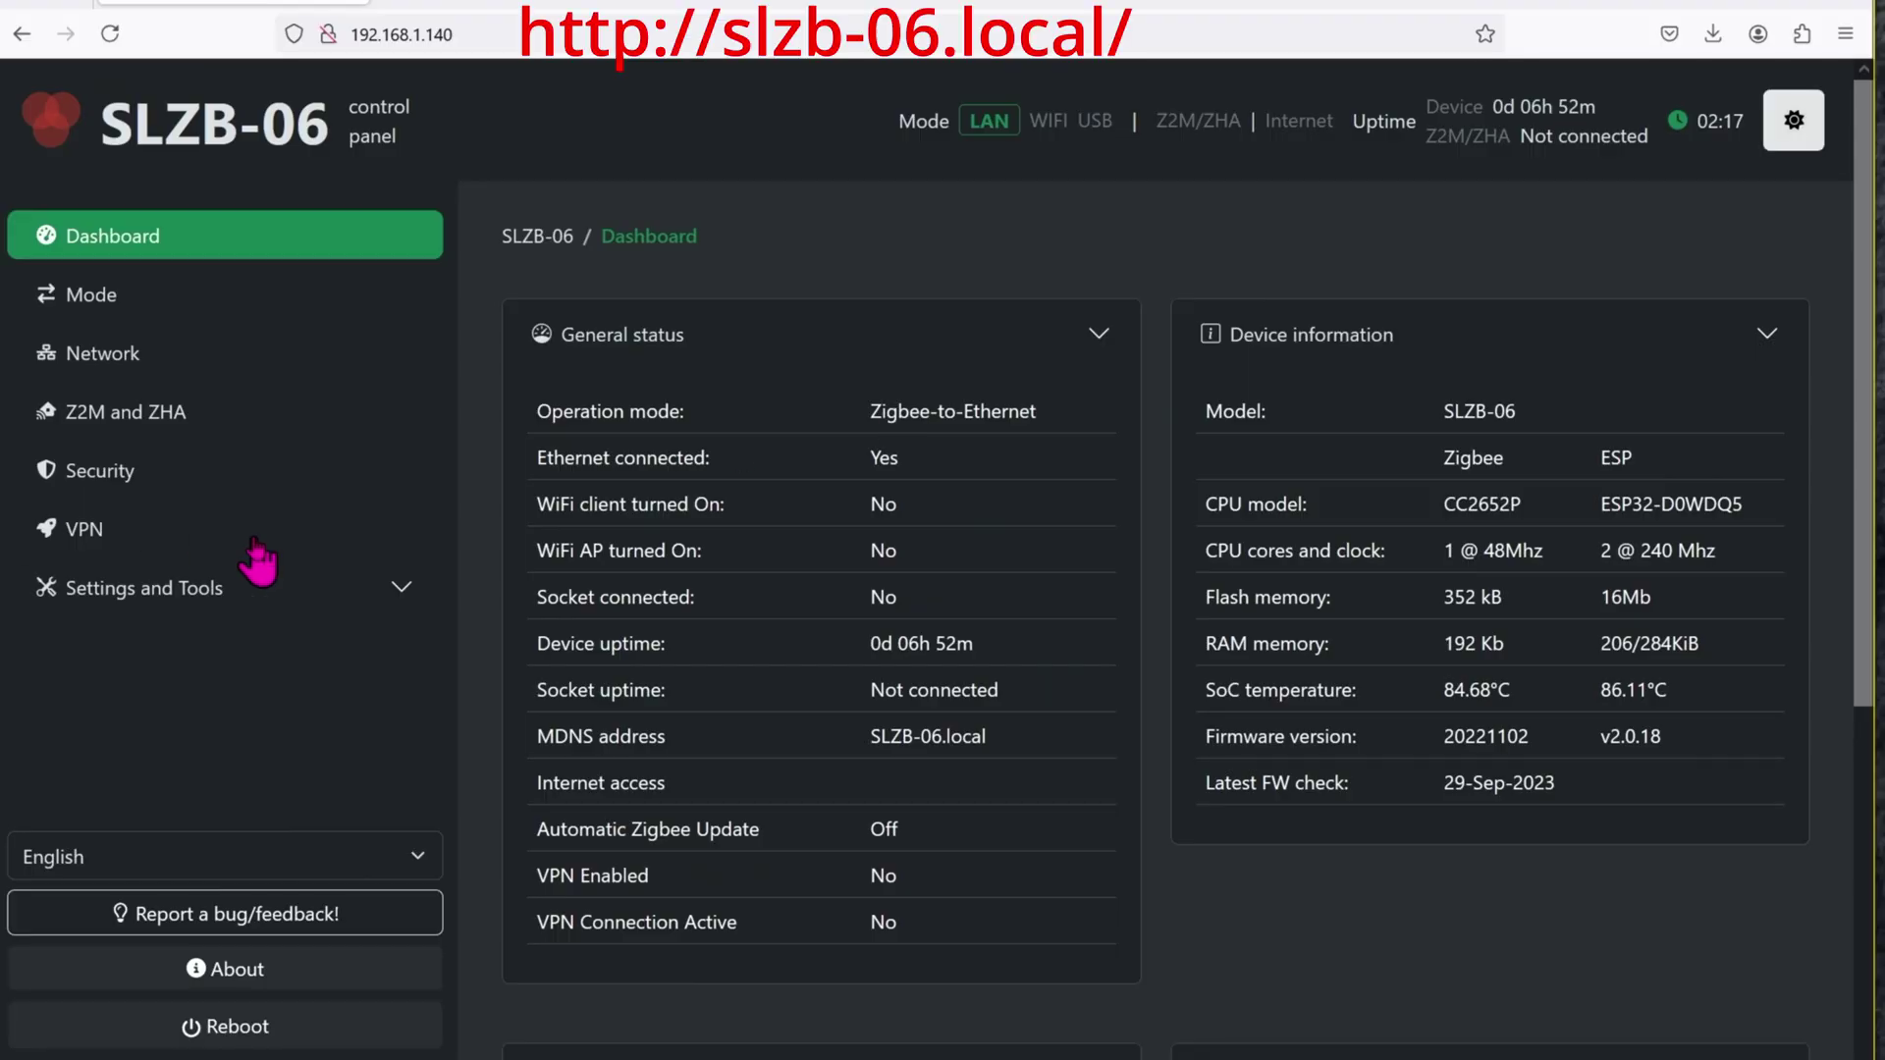
- Check for Zigbee updates and flash coordinator firmware 20240315 onto the SLZB-06
{"action": "scroll", "coordinate": [257, 561], "scroll_direction": "down", "scroll_amount": 5}
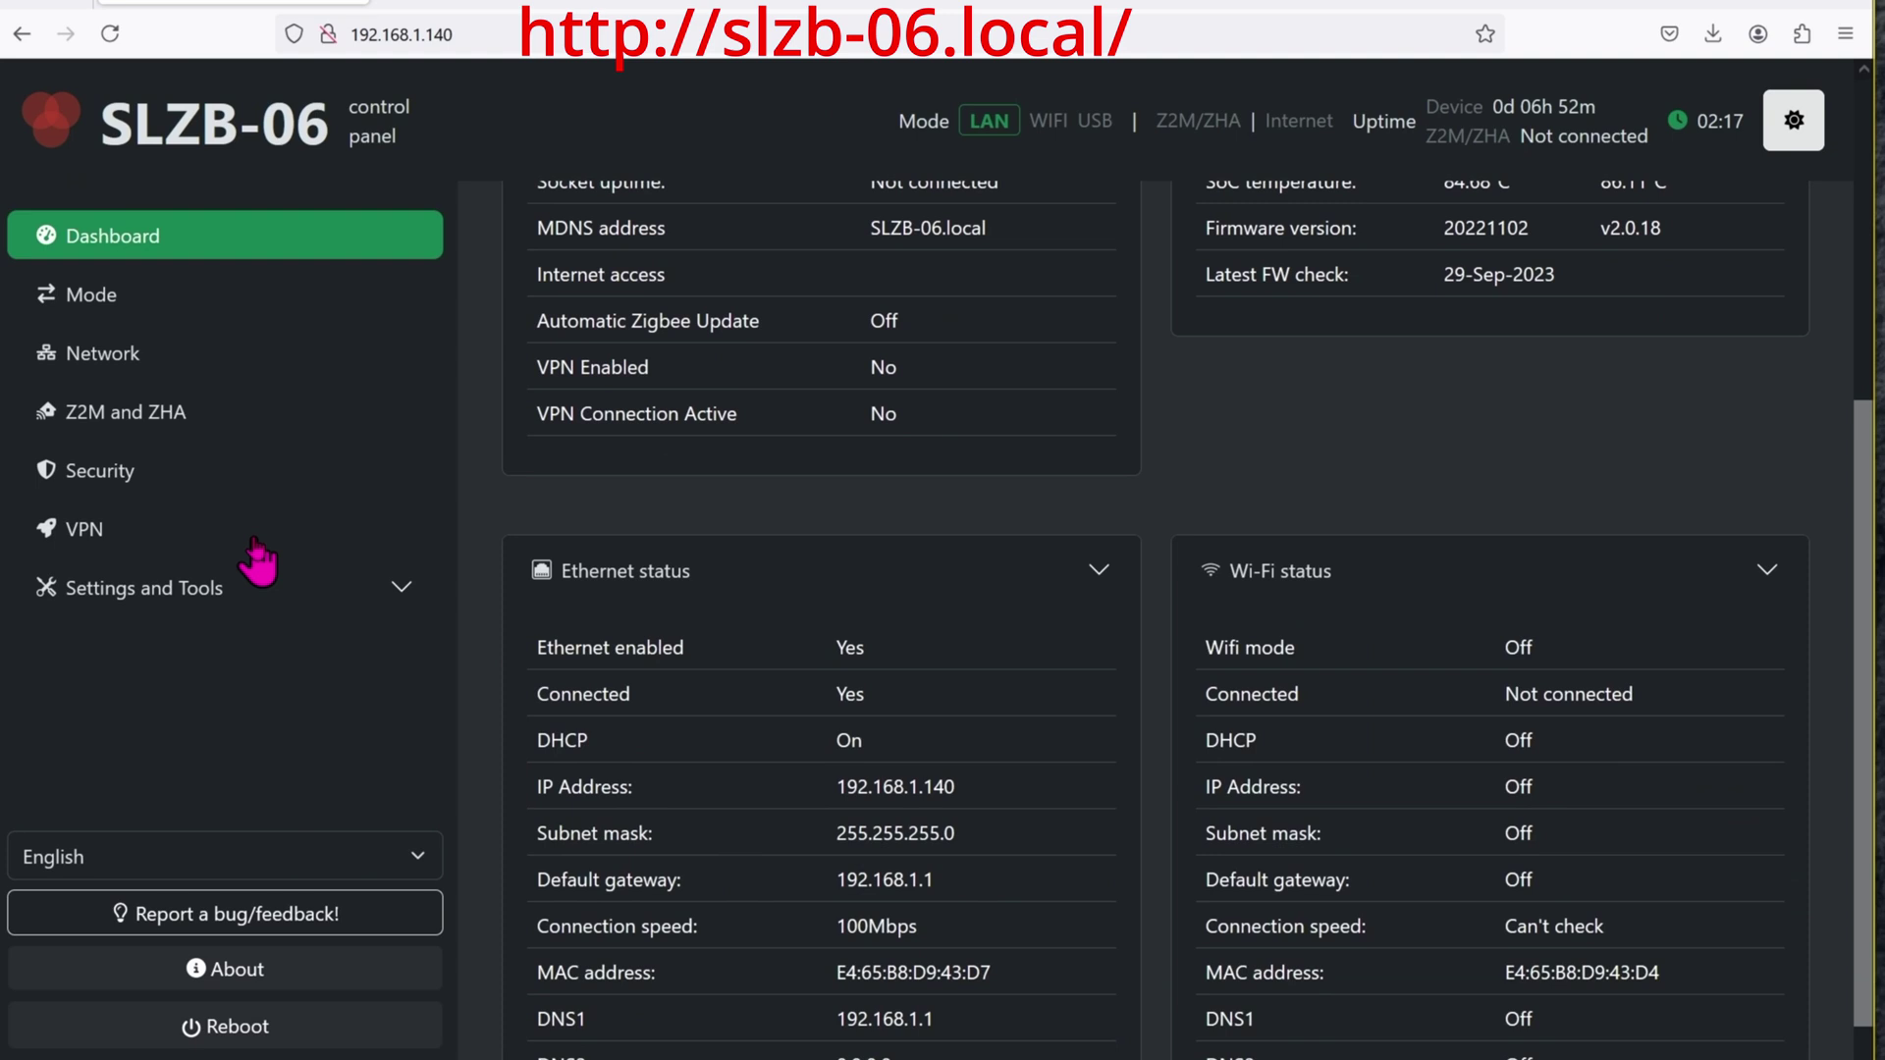
{"action": "left_click", "coordinate": [208, 589]}
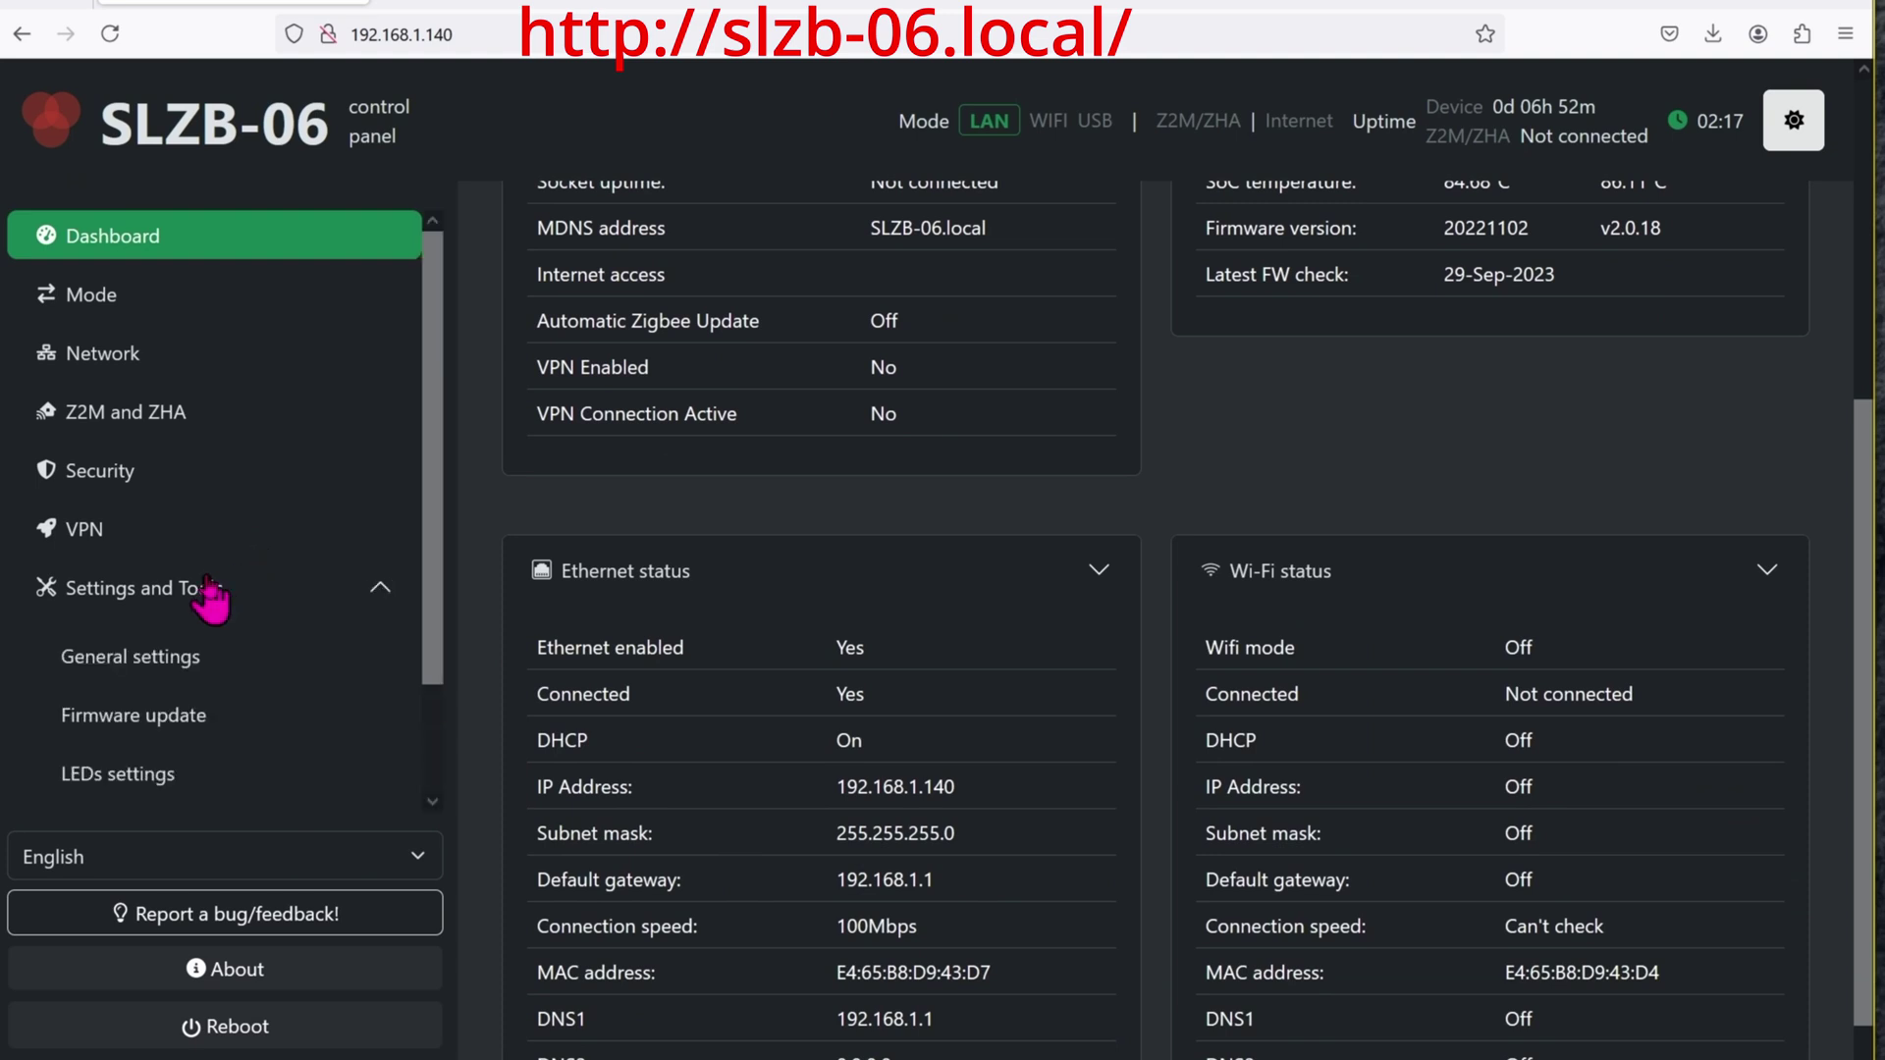
{"action": "left_click", "coordinate": [169, 726]}
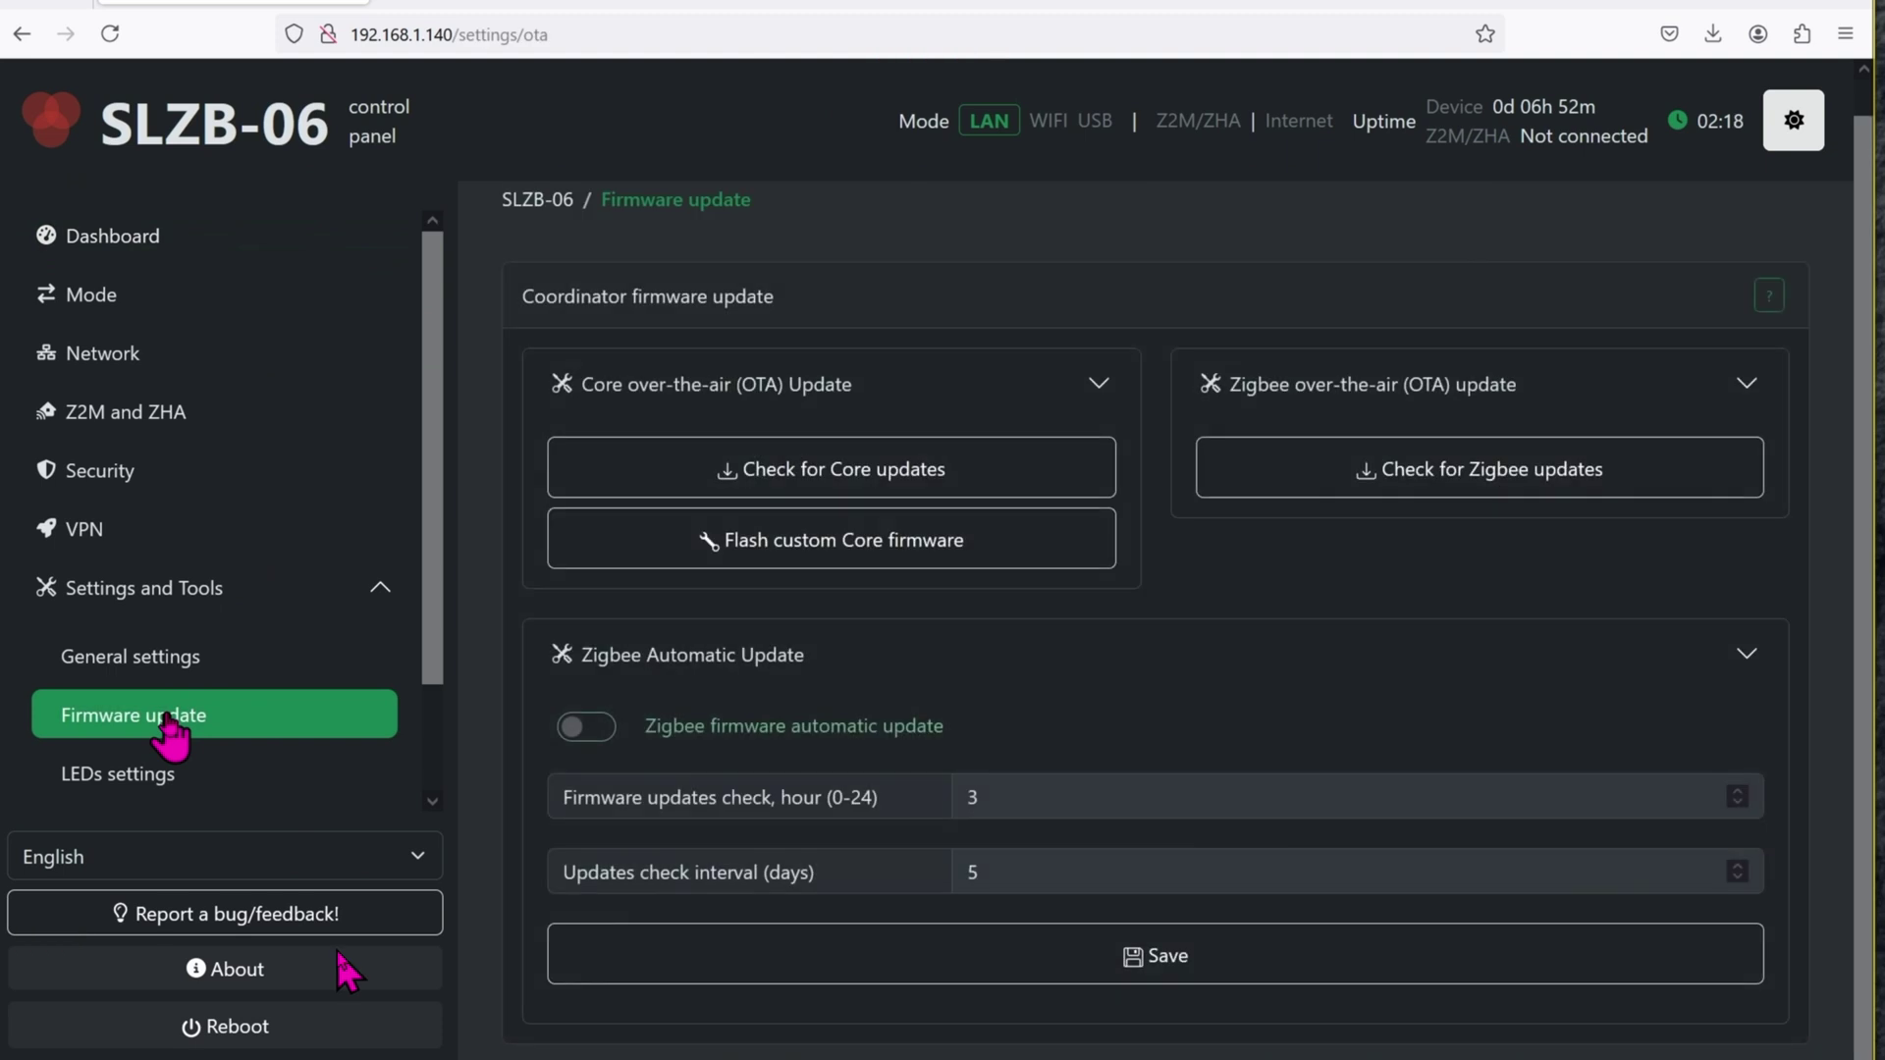
{"action": "left_click", "coordinate": [1542, 477]}
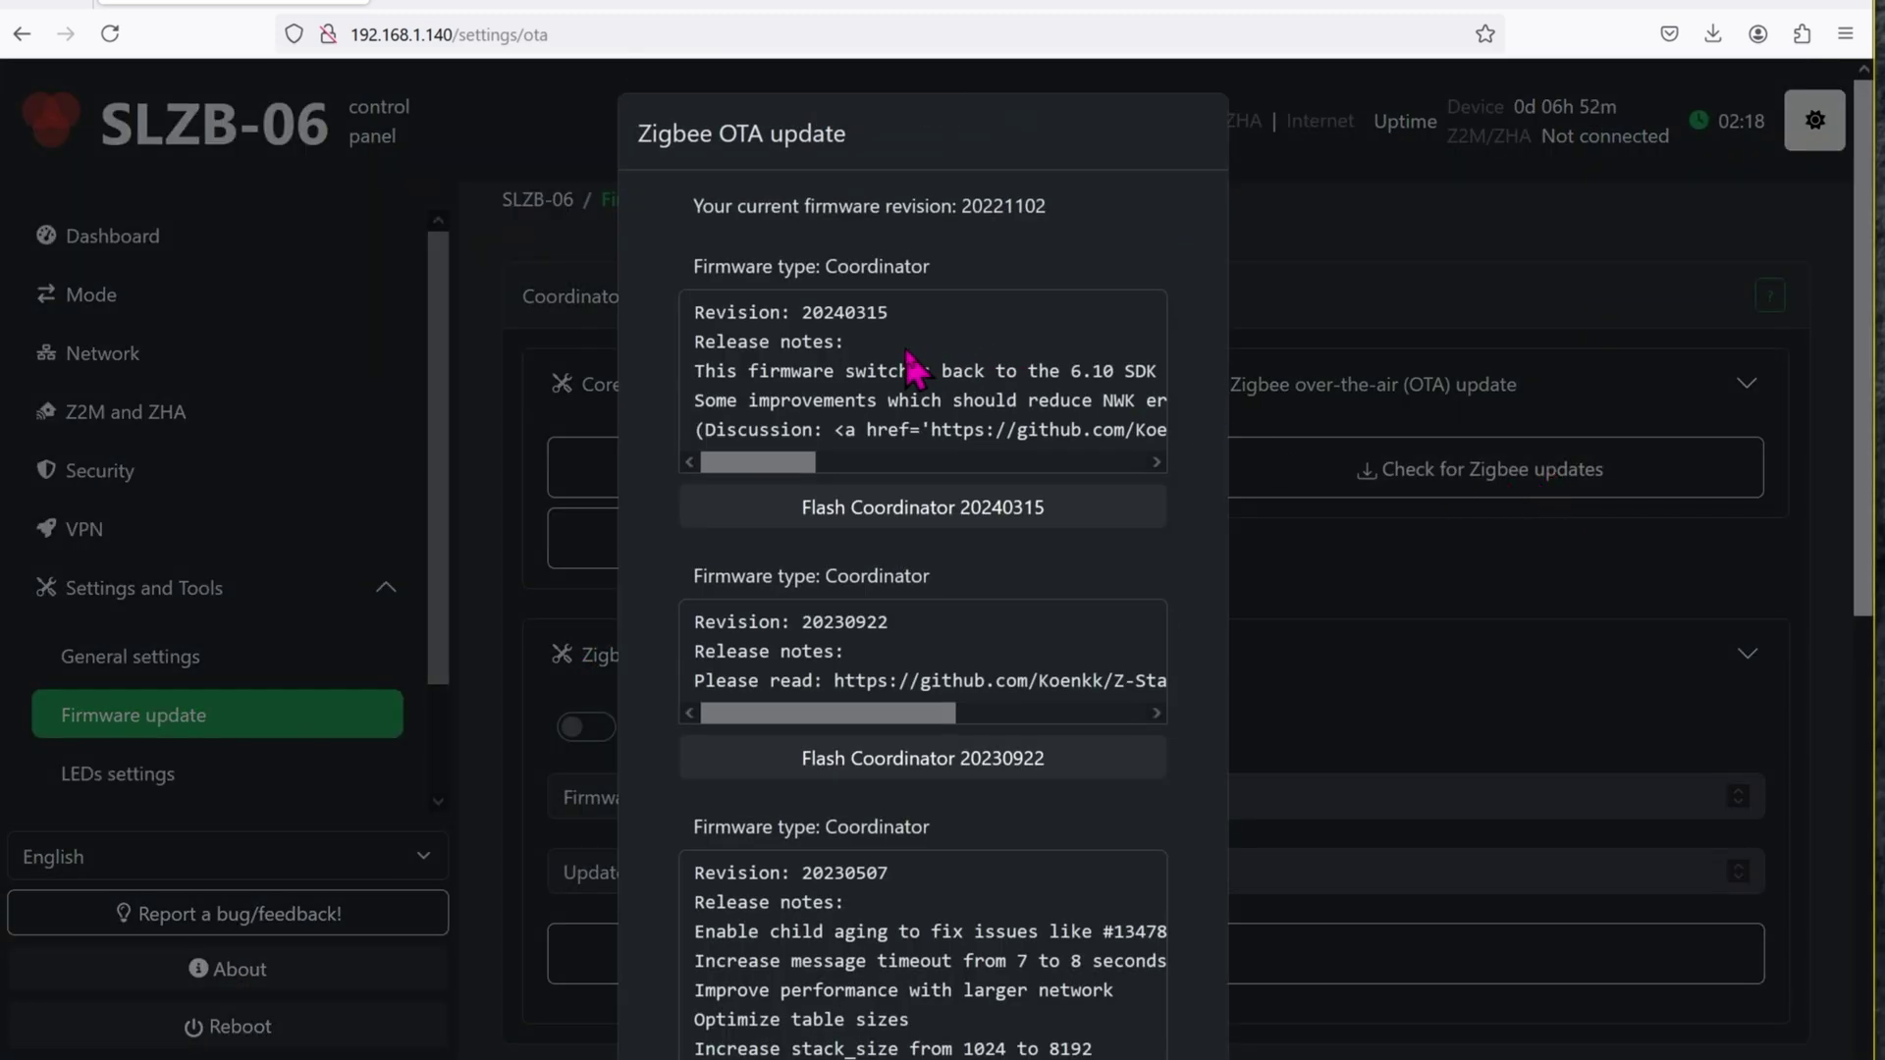
{"action": "left_click", "coordinate": [909, 530]}
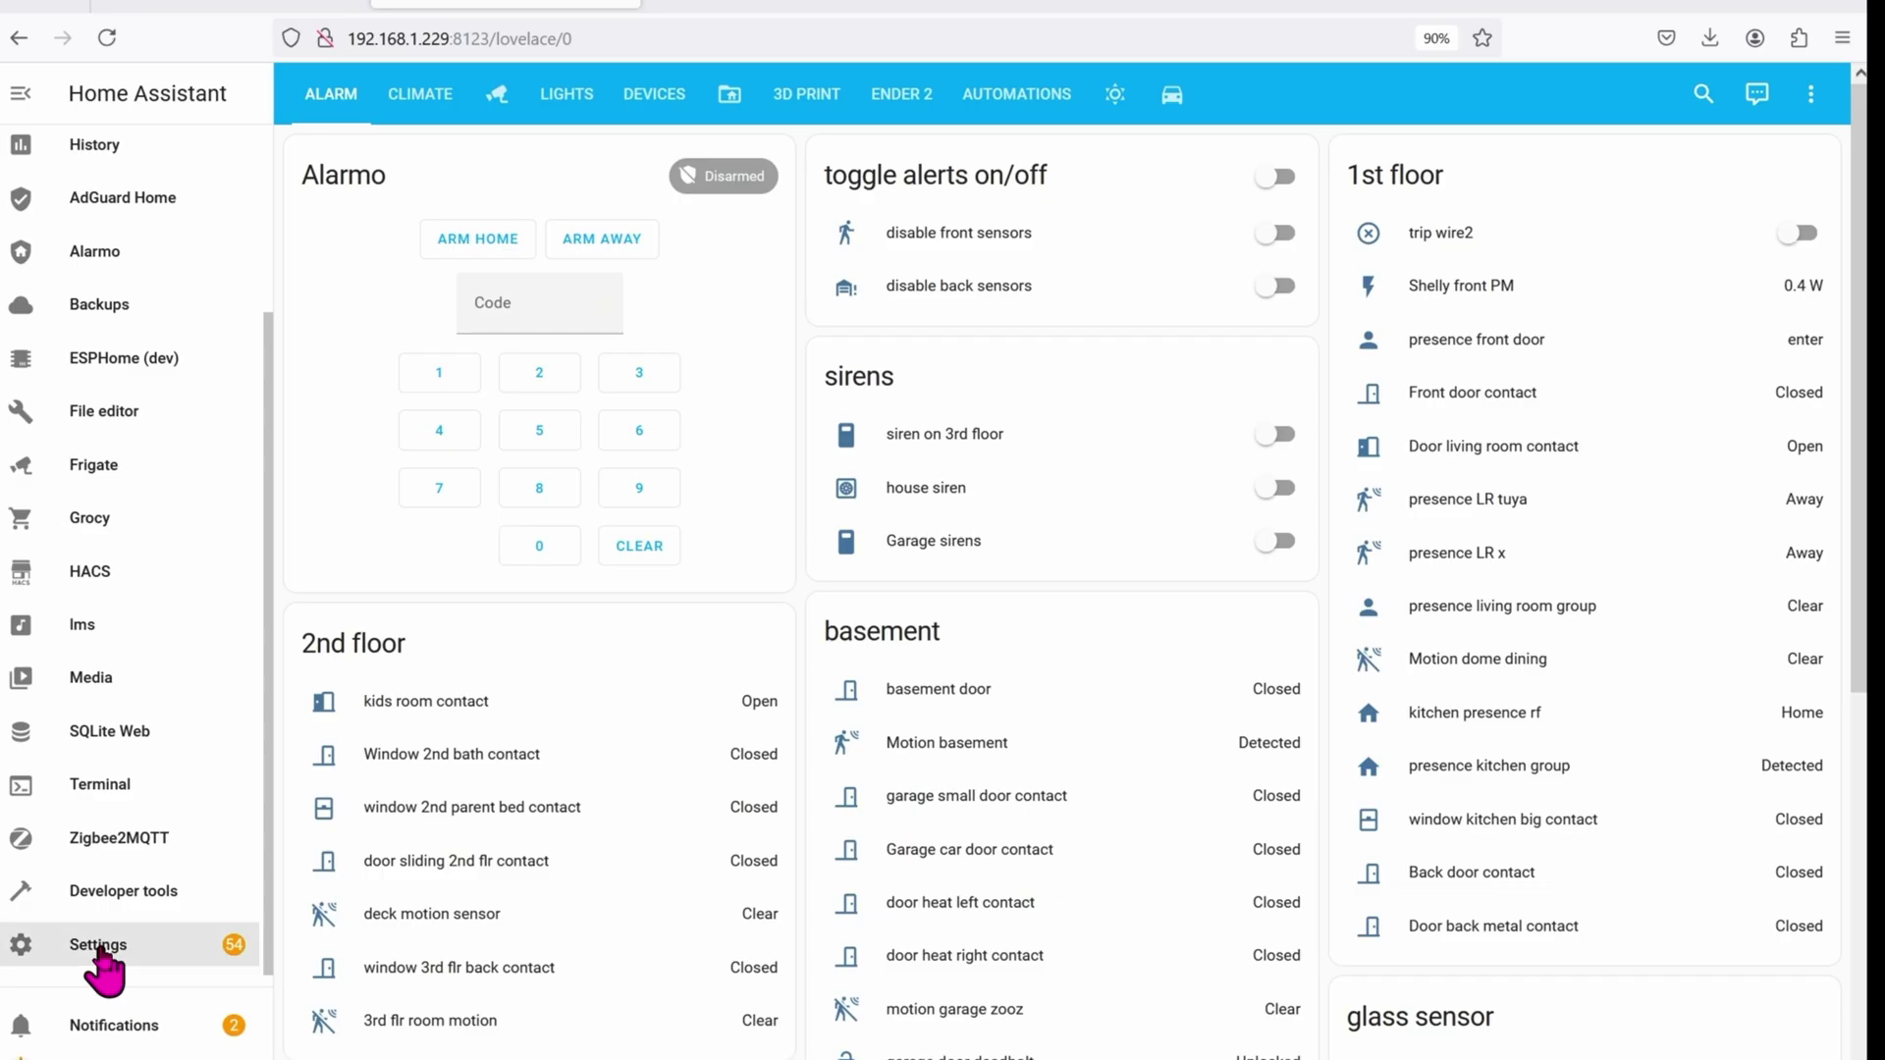
{"action": "left_click", "coordinate": [98, 945]}
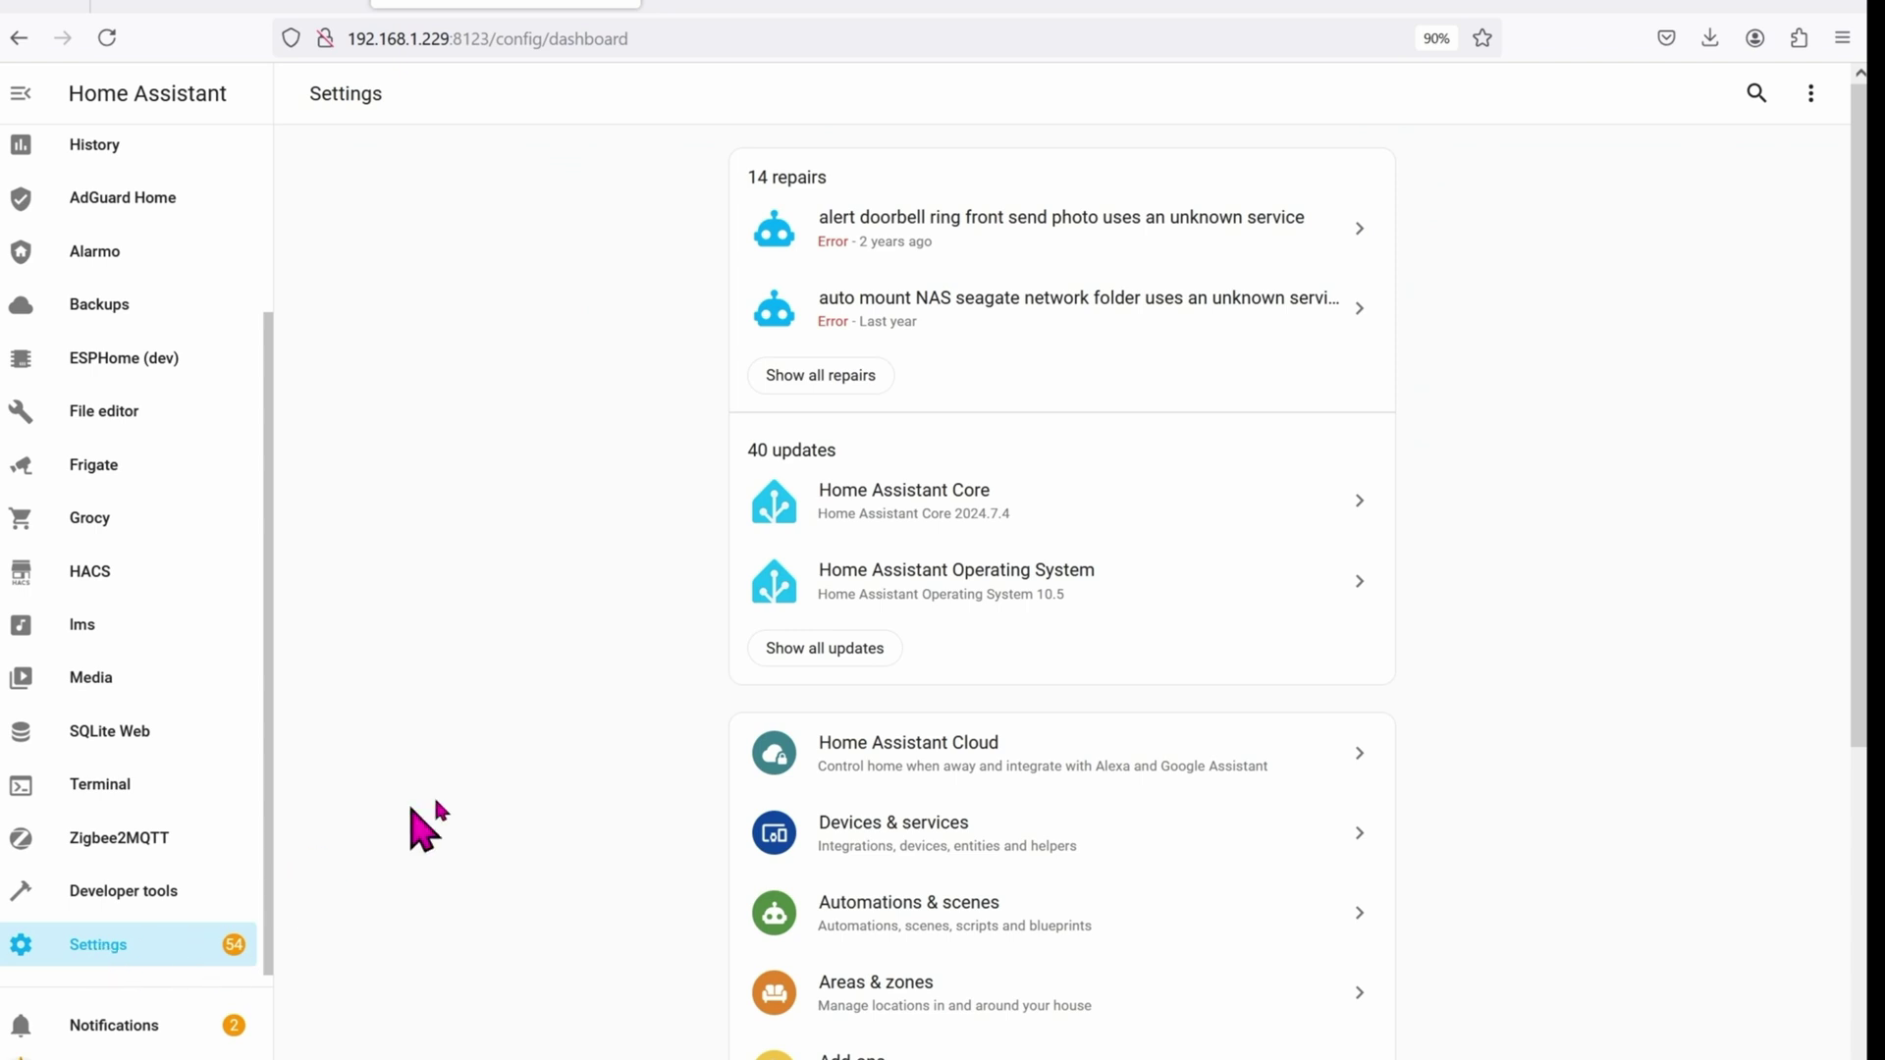
- Go from Home Assistant's Settings page to the Add-ons list
{"action": "scroll", "coordinate": [670, 756], "scroll_direction": "down", "scroll_amount": 5}
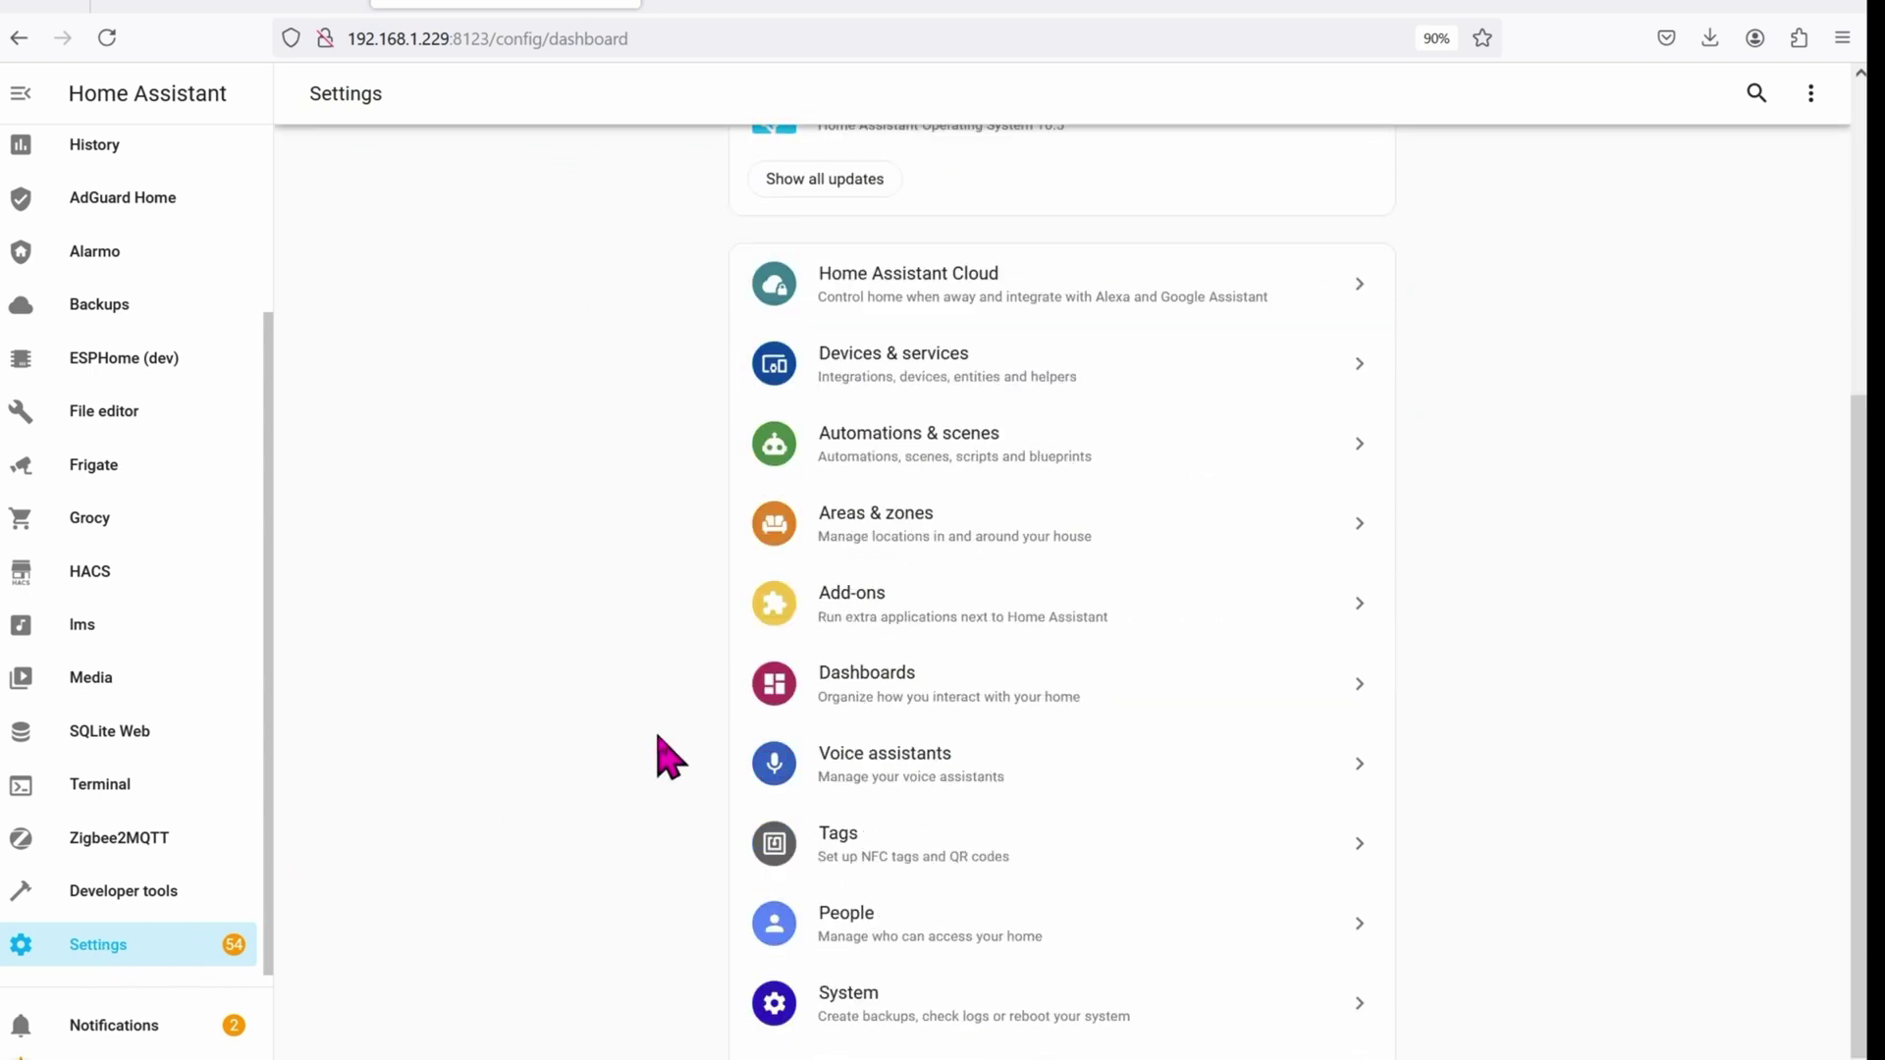
{"action": "left_click", "coordinate": [993, 628]}
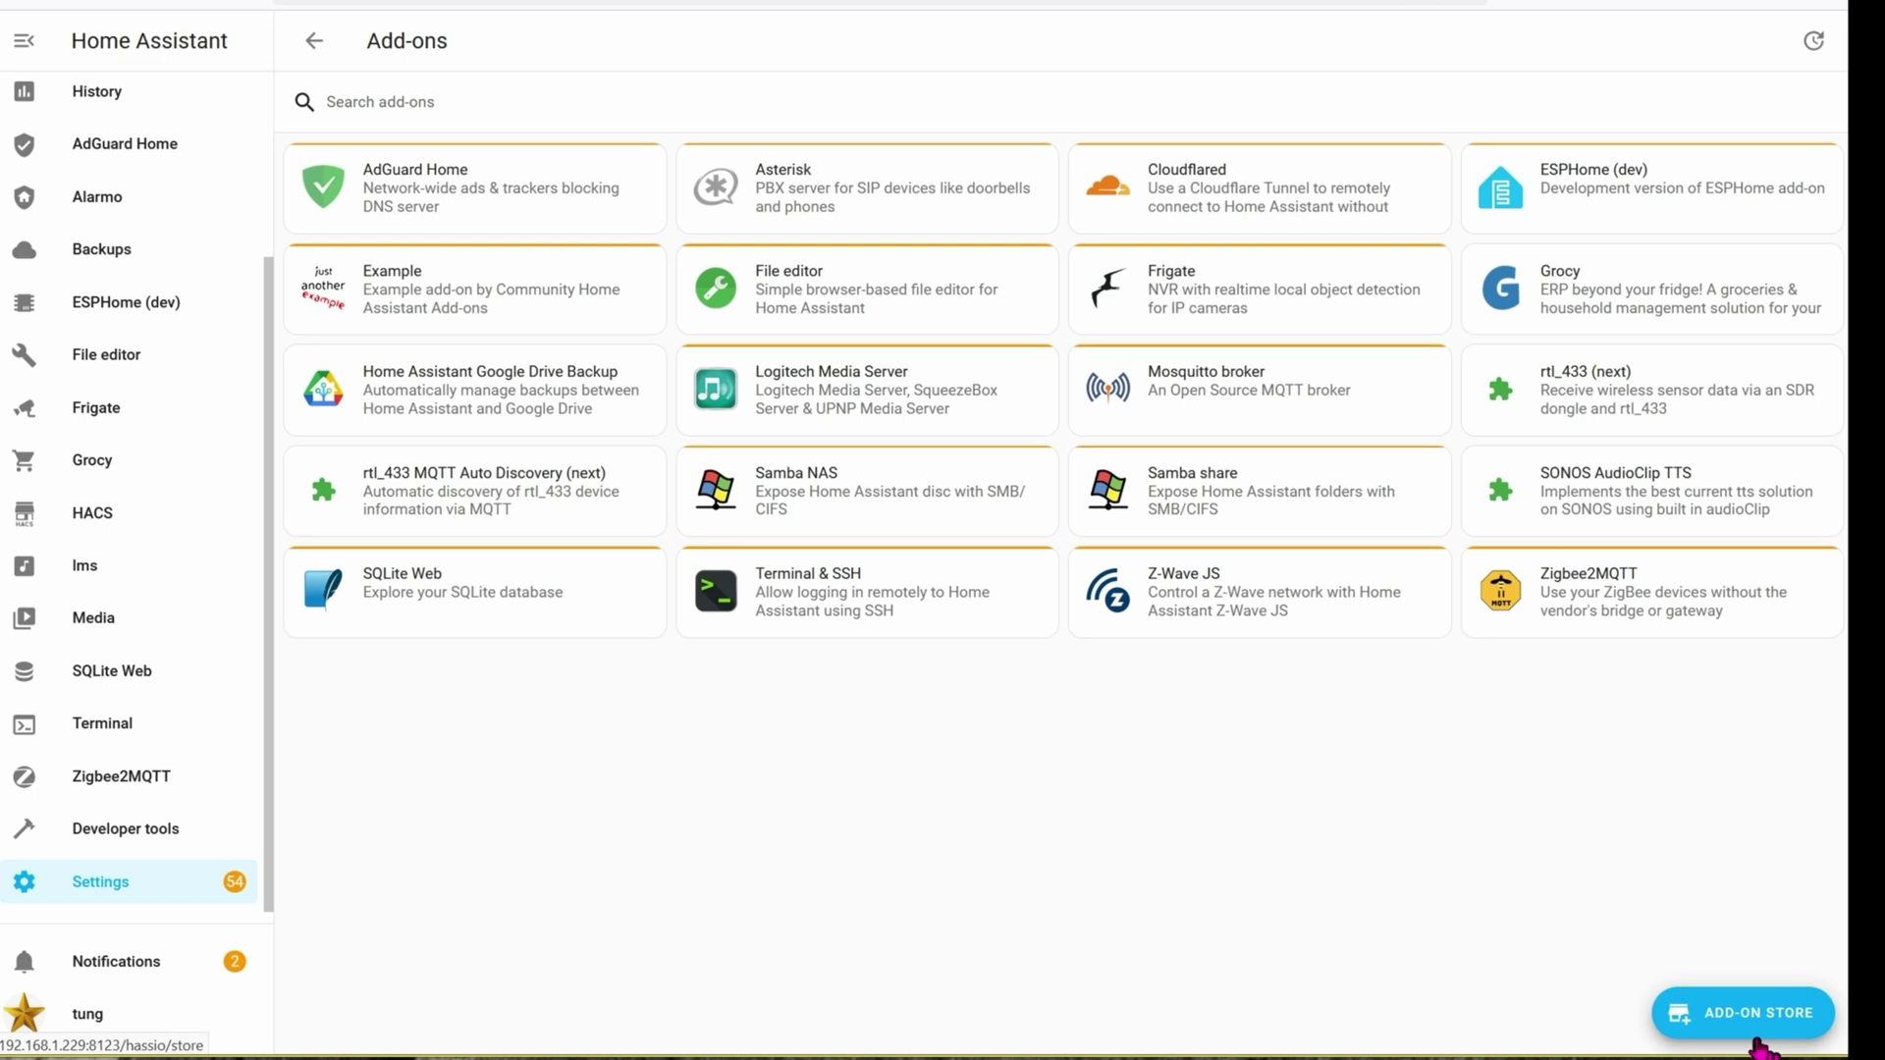
{"action": "left_click", "coordinate": [1757, 1036]}
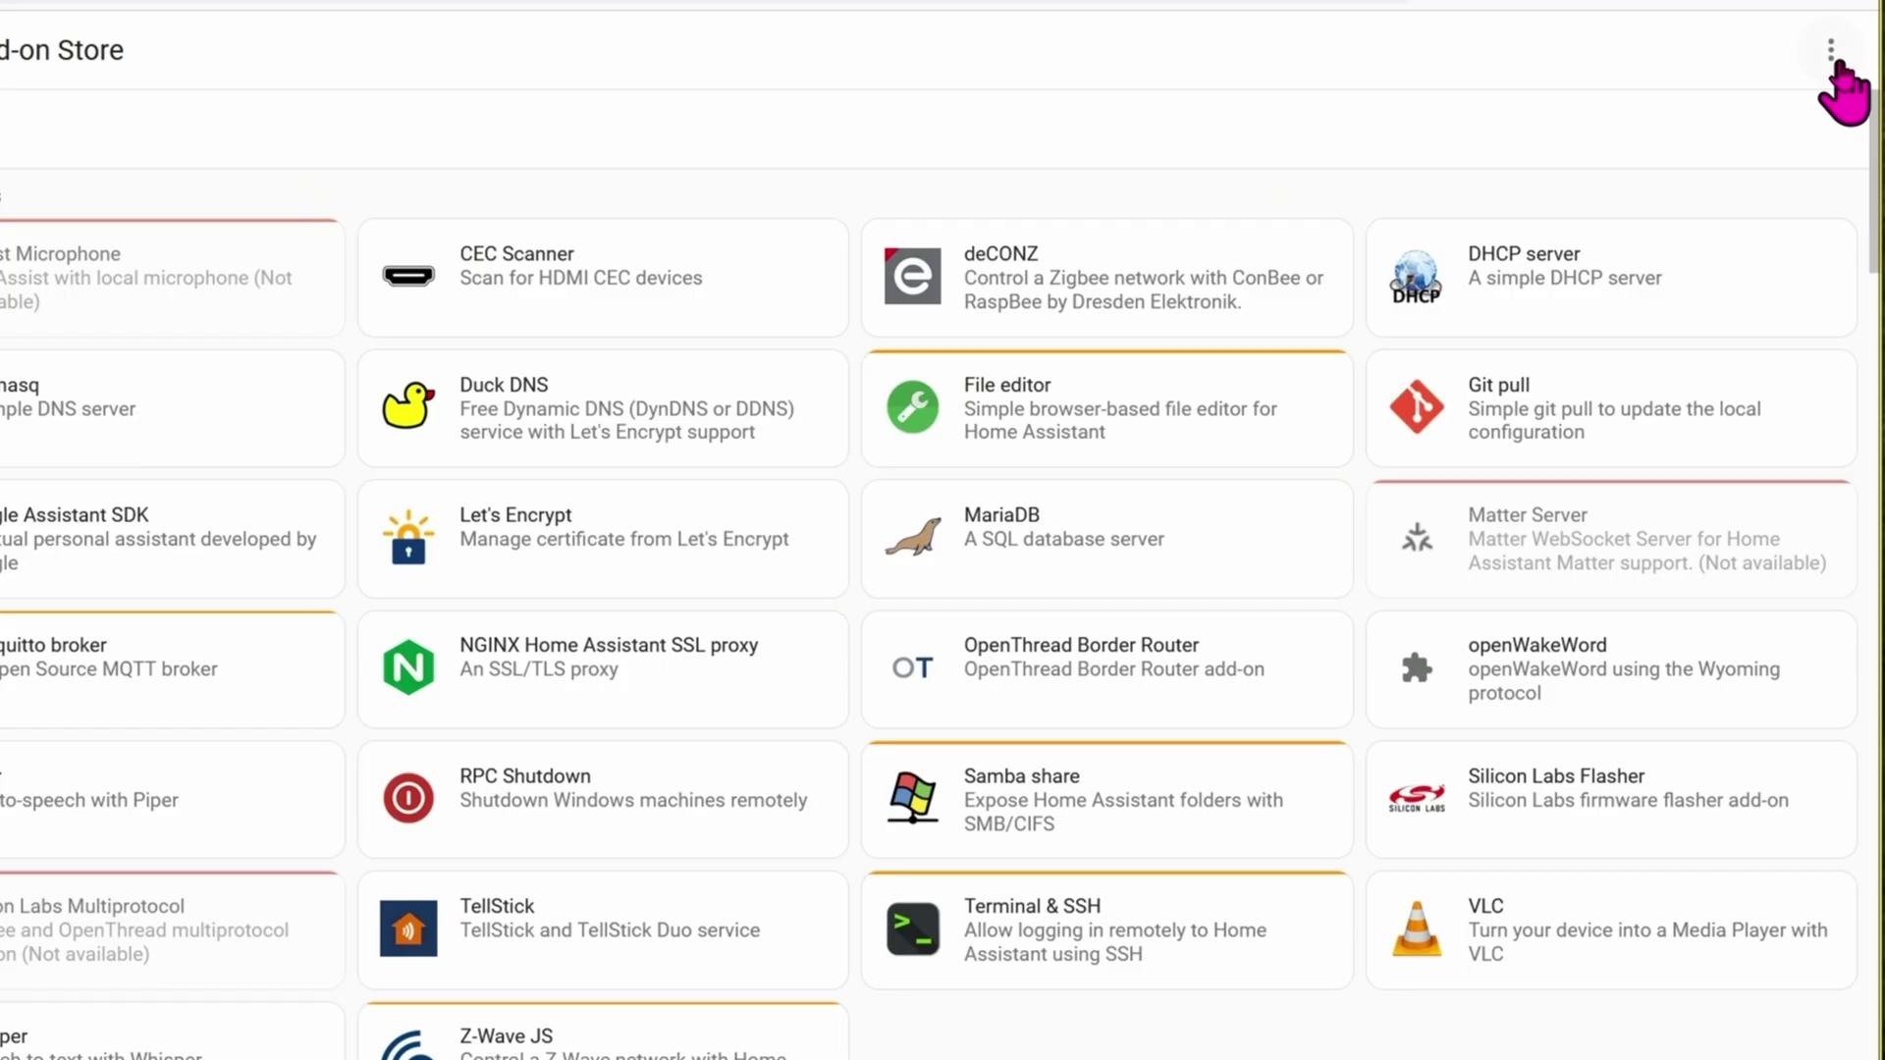
{"action": "left_click", "coordinate": [1814, 41]}
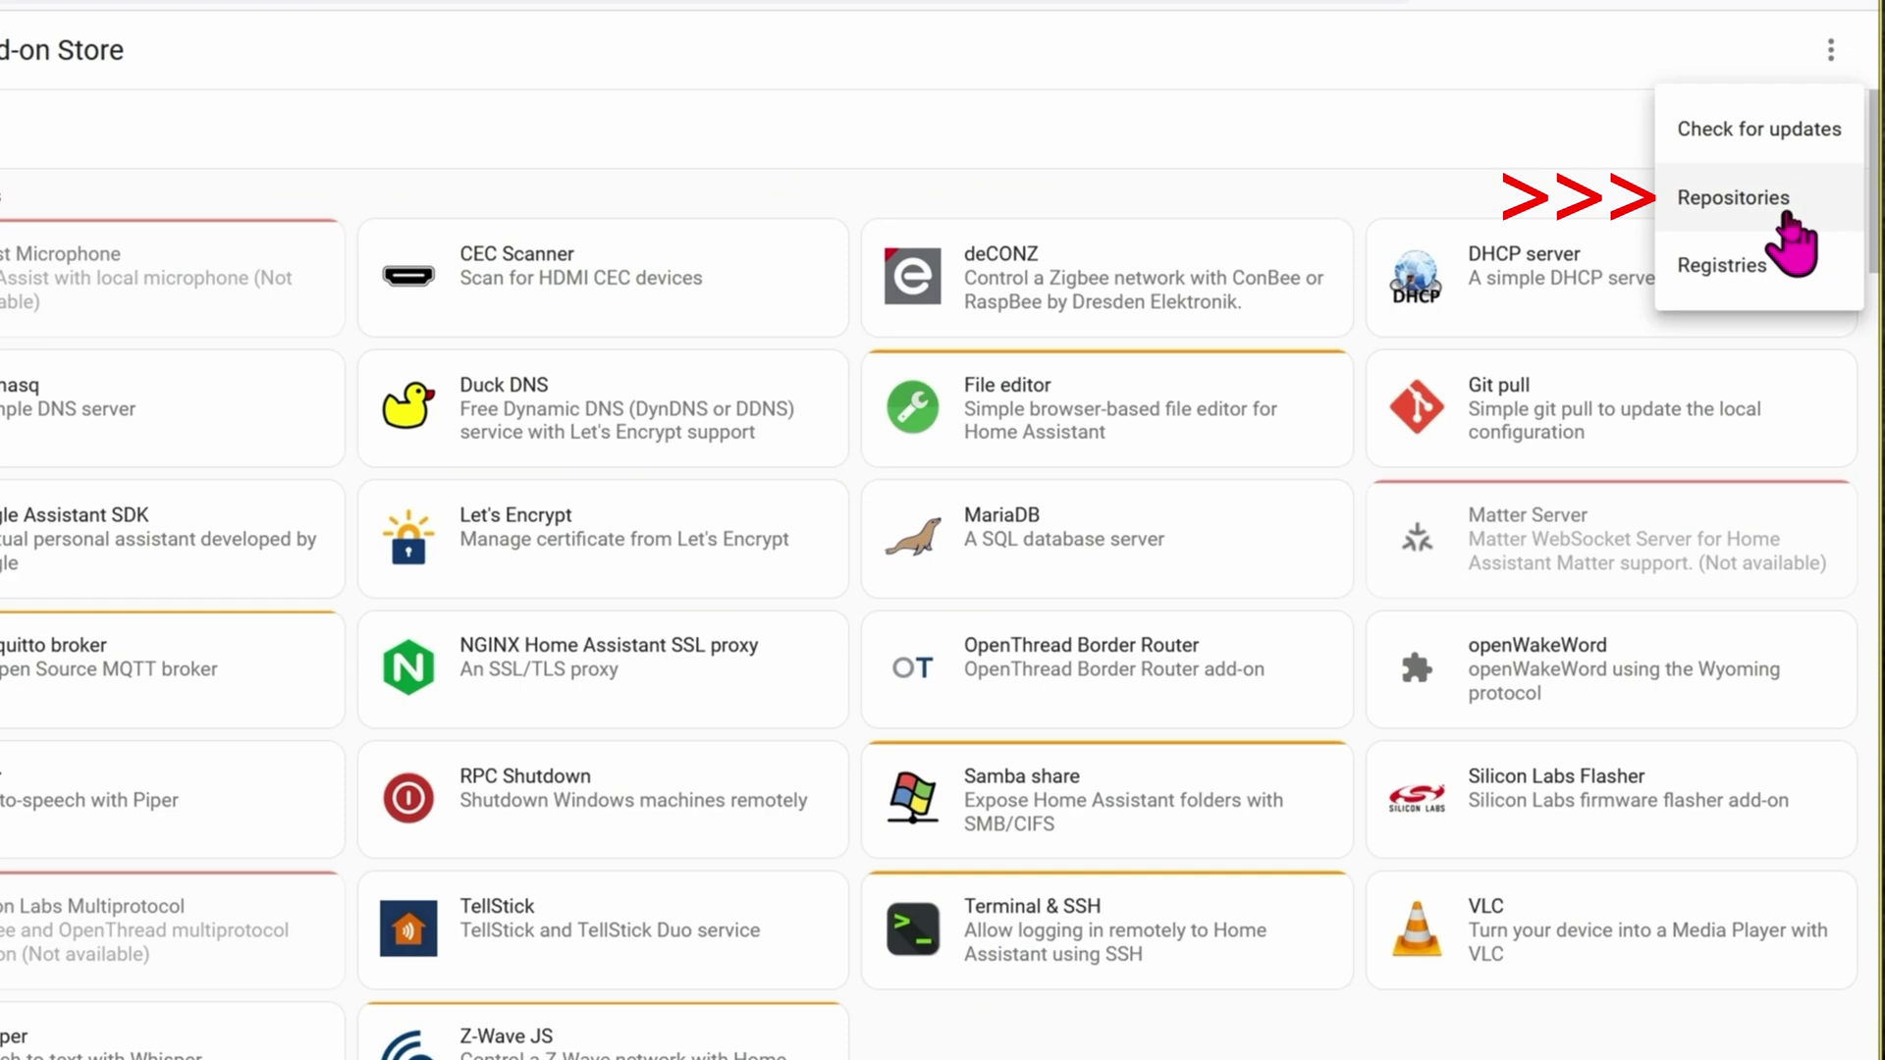
{"action": "left_click", "coordinate": [1787, 216]}
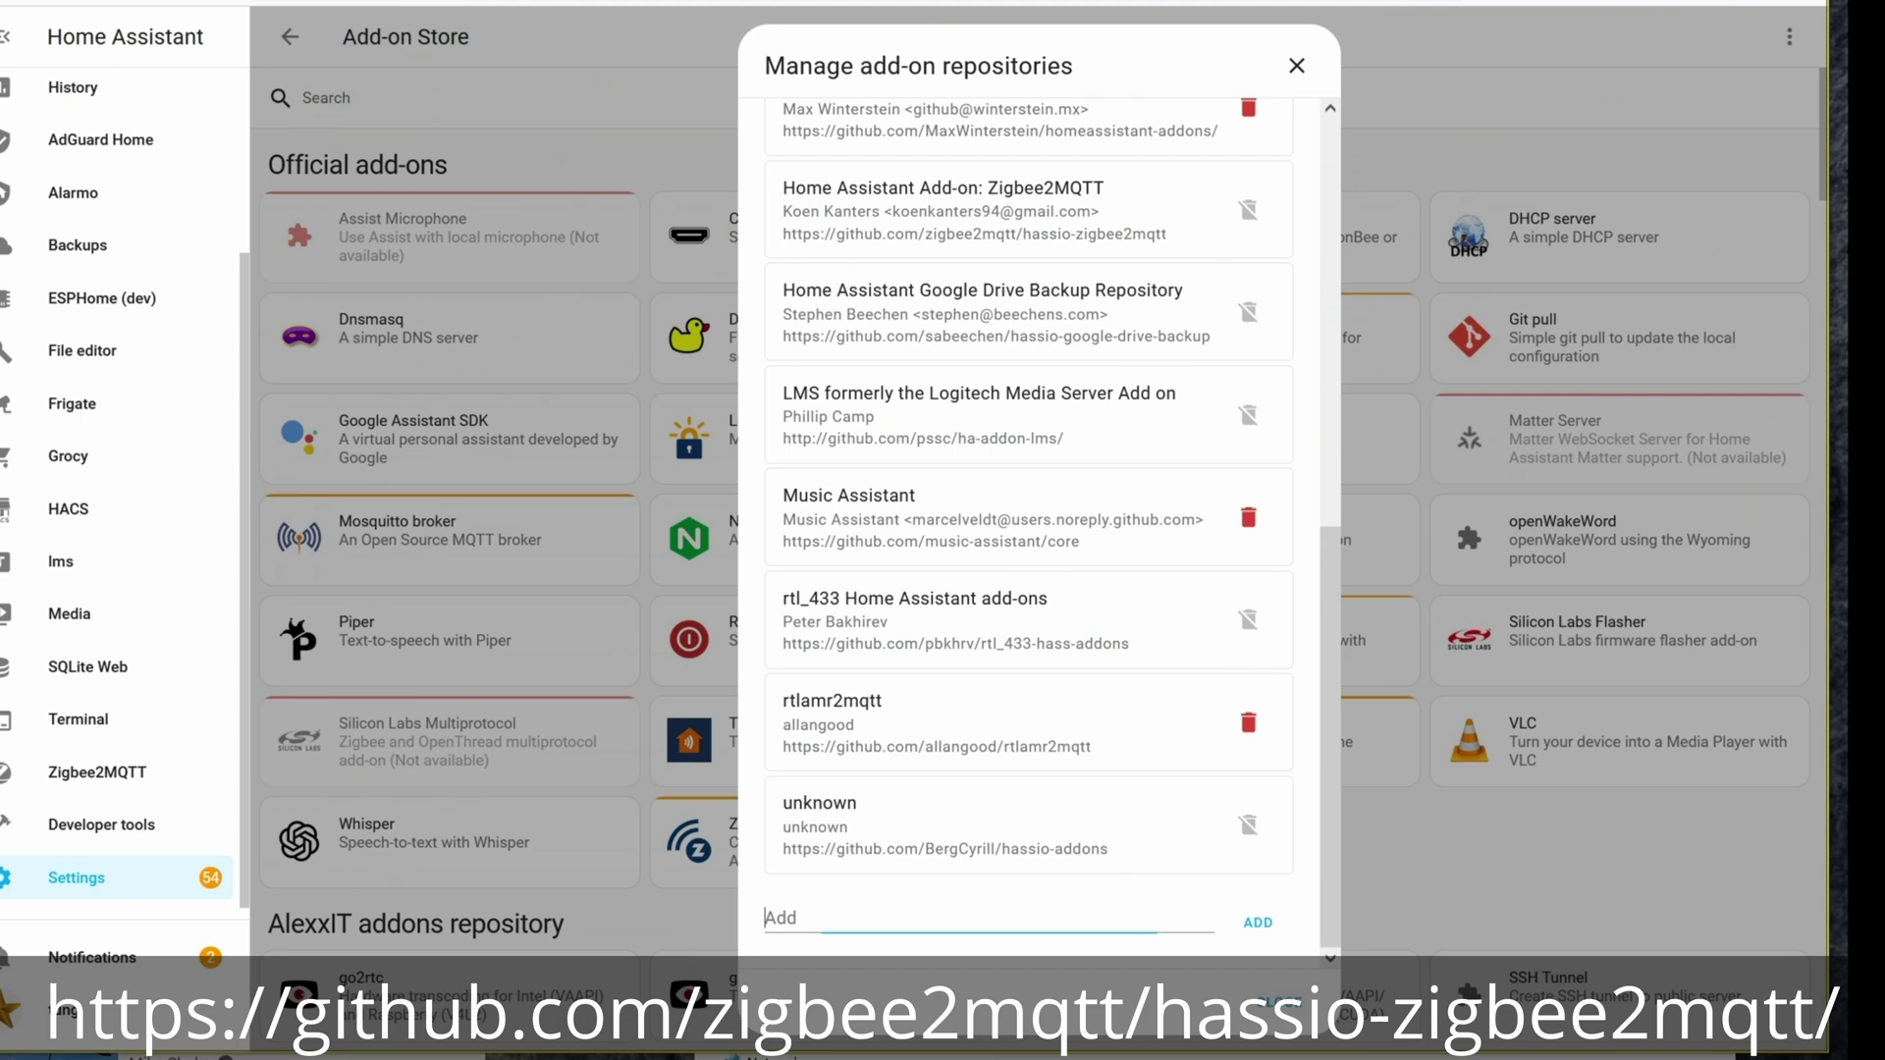
{"action": "type", "text": "https://github.com/zigbee2mqtt/hassio-zigbee2mqtt/"}
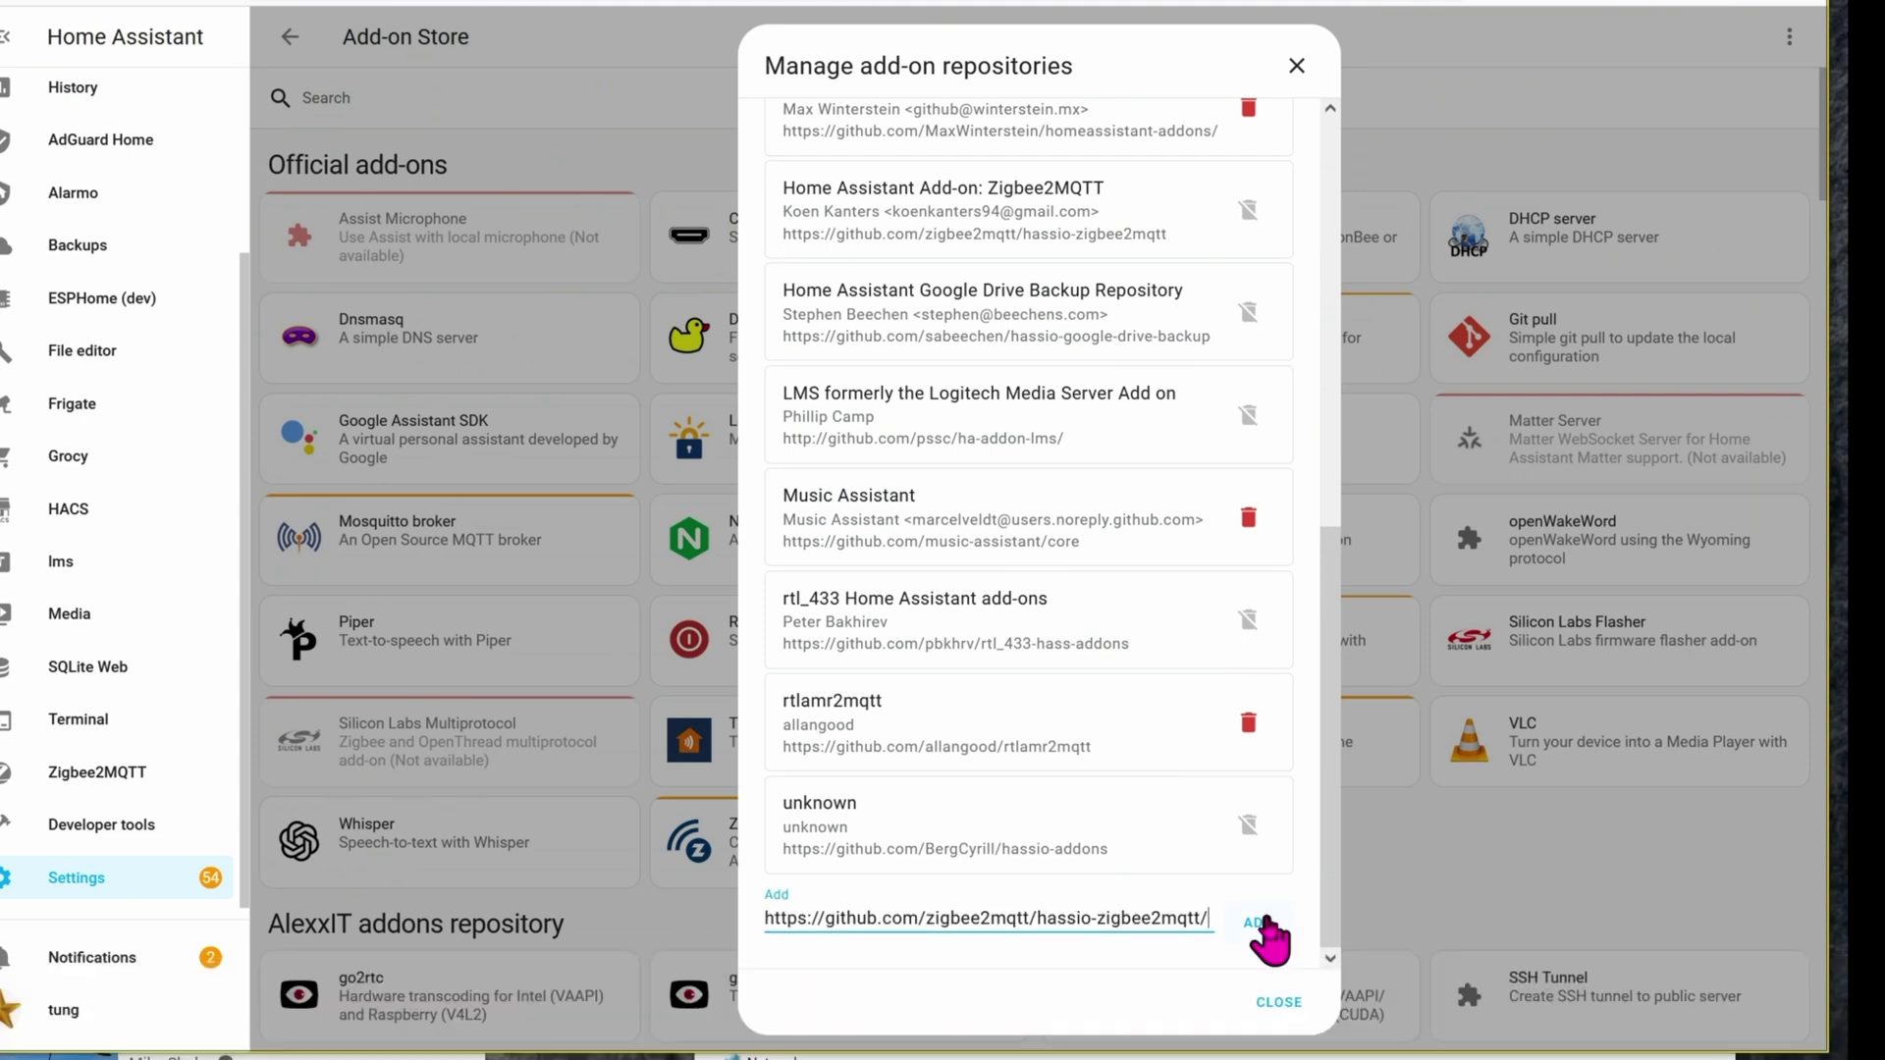
{"action": "left_click", "coordinate": [1263, 926]}
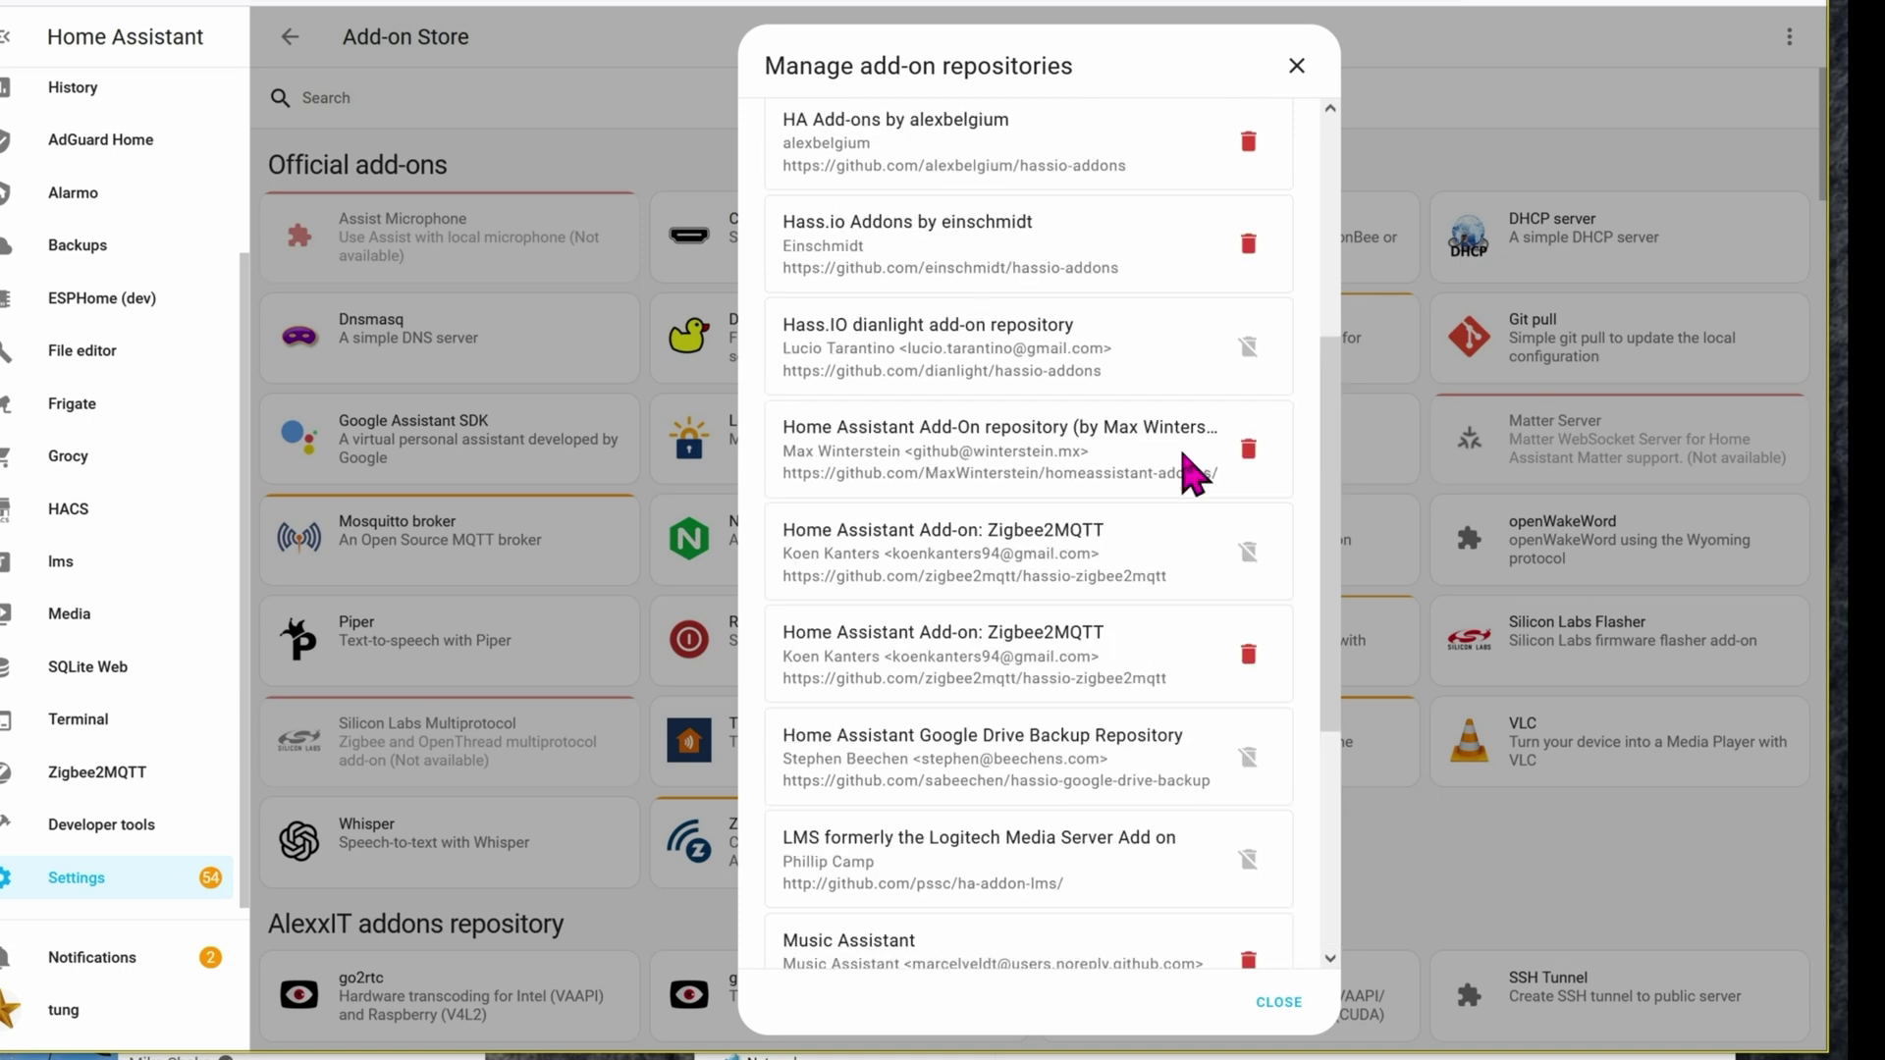
{"action": "left_click", "coordinate": [379, 87]}
- Search the store for 'zigb' and preview the Zigbee2MQTT, Proxy and Edge add-ons
{"action": "left_click", "coordinate": [383, 92]}
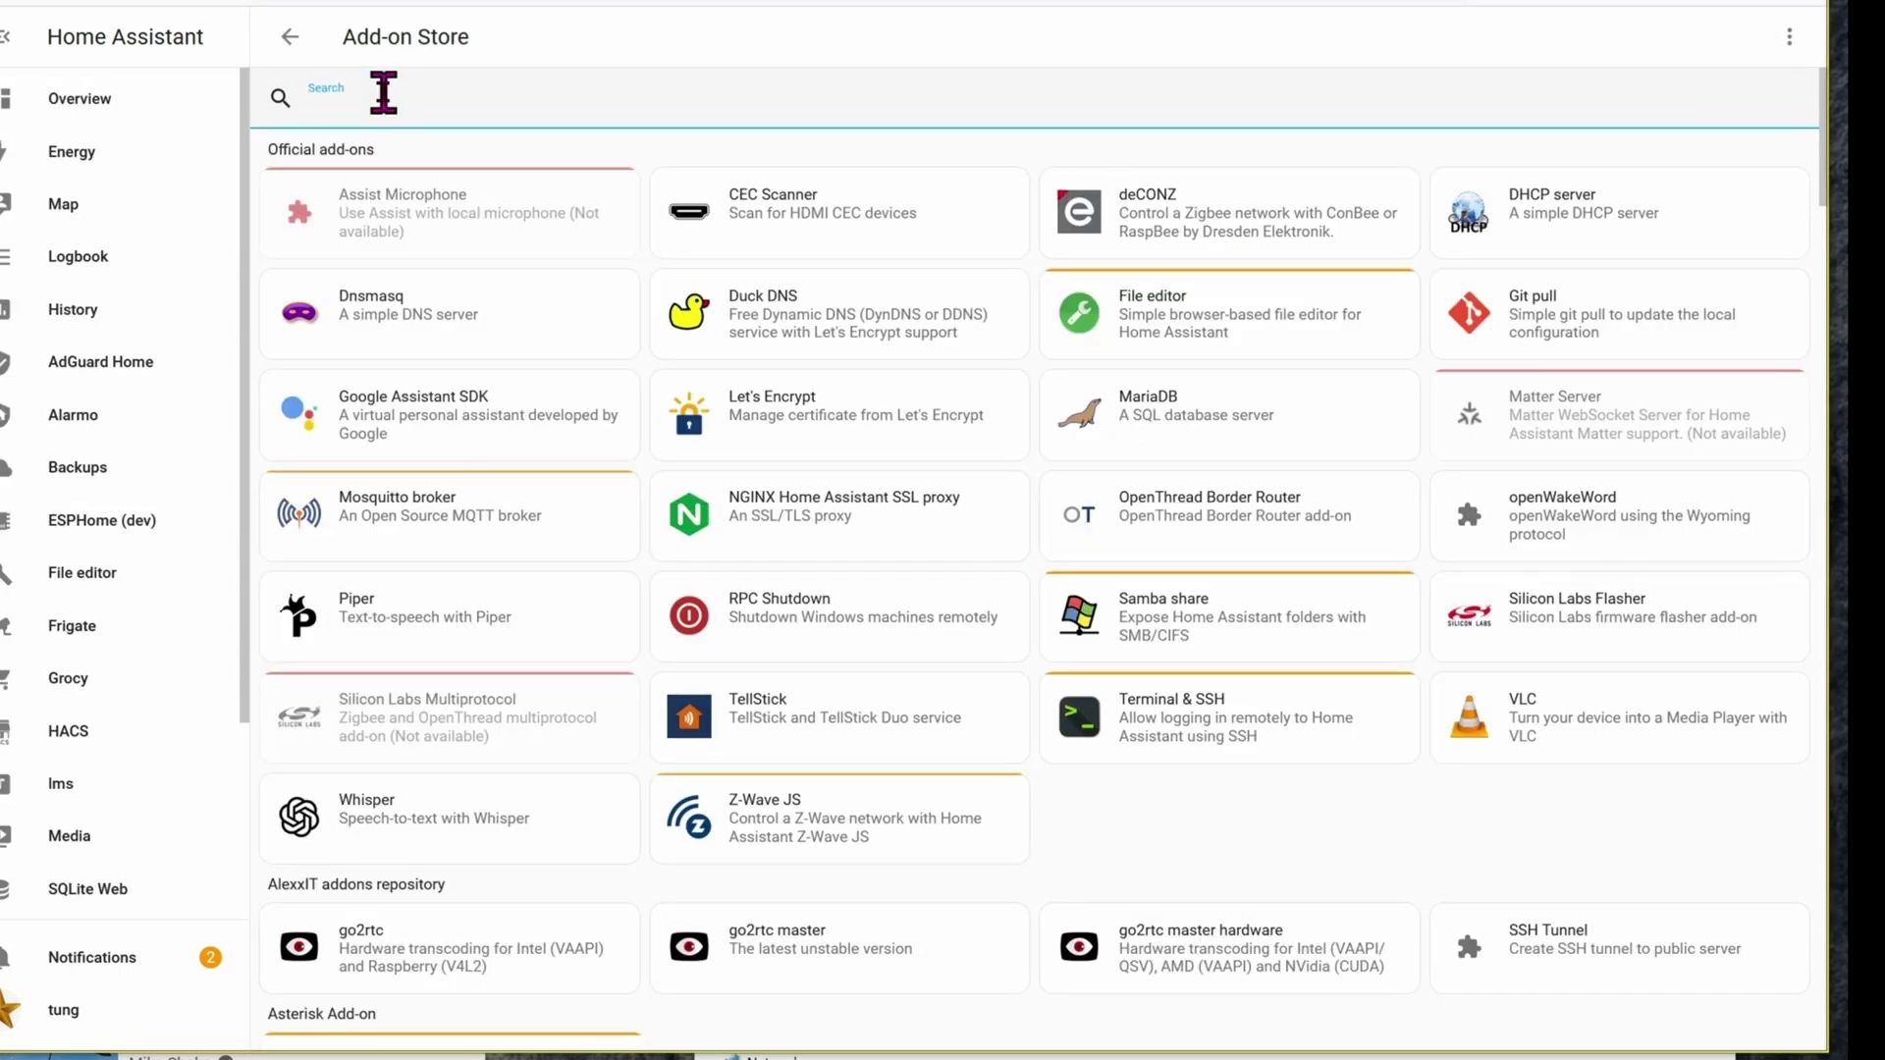
{"action": "type", "text": "zigb"}
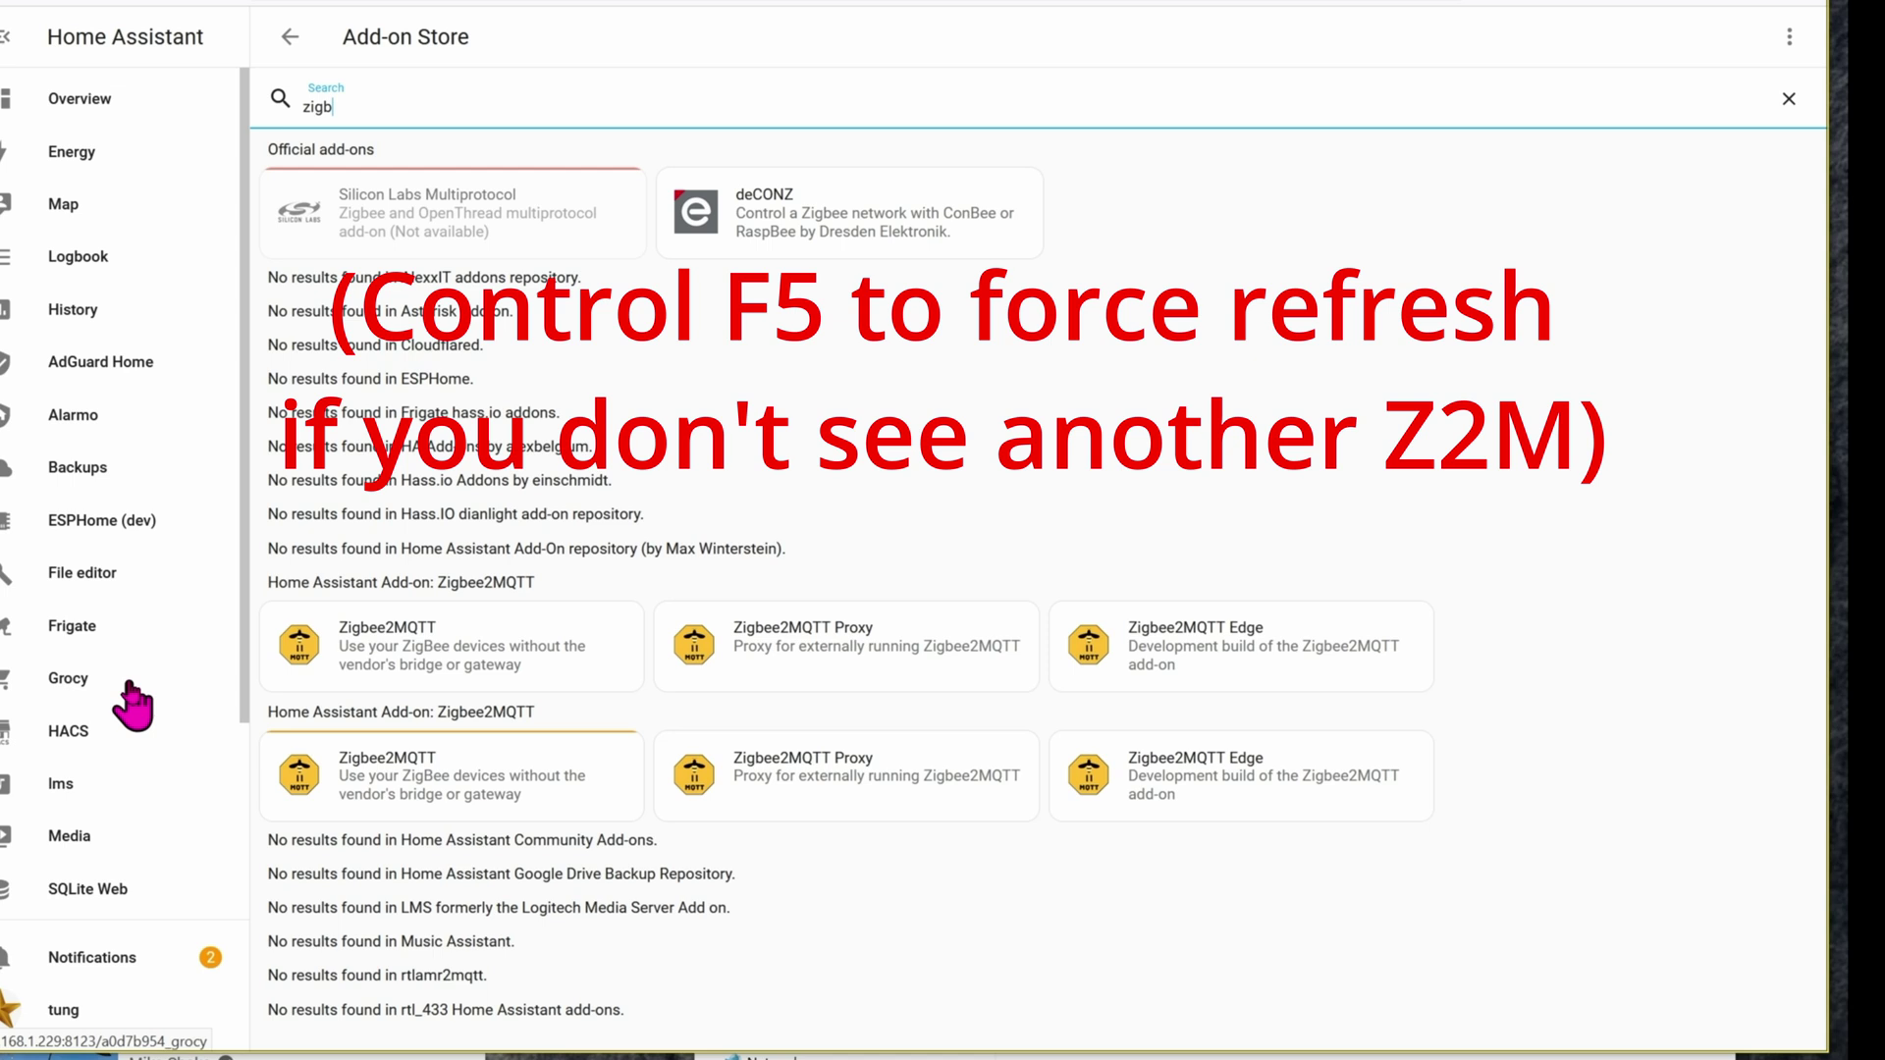
{"action": "left_click", "coordinate": [459, 805]}
{"action": "key", "text": "alt+Left"}
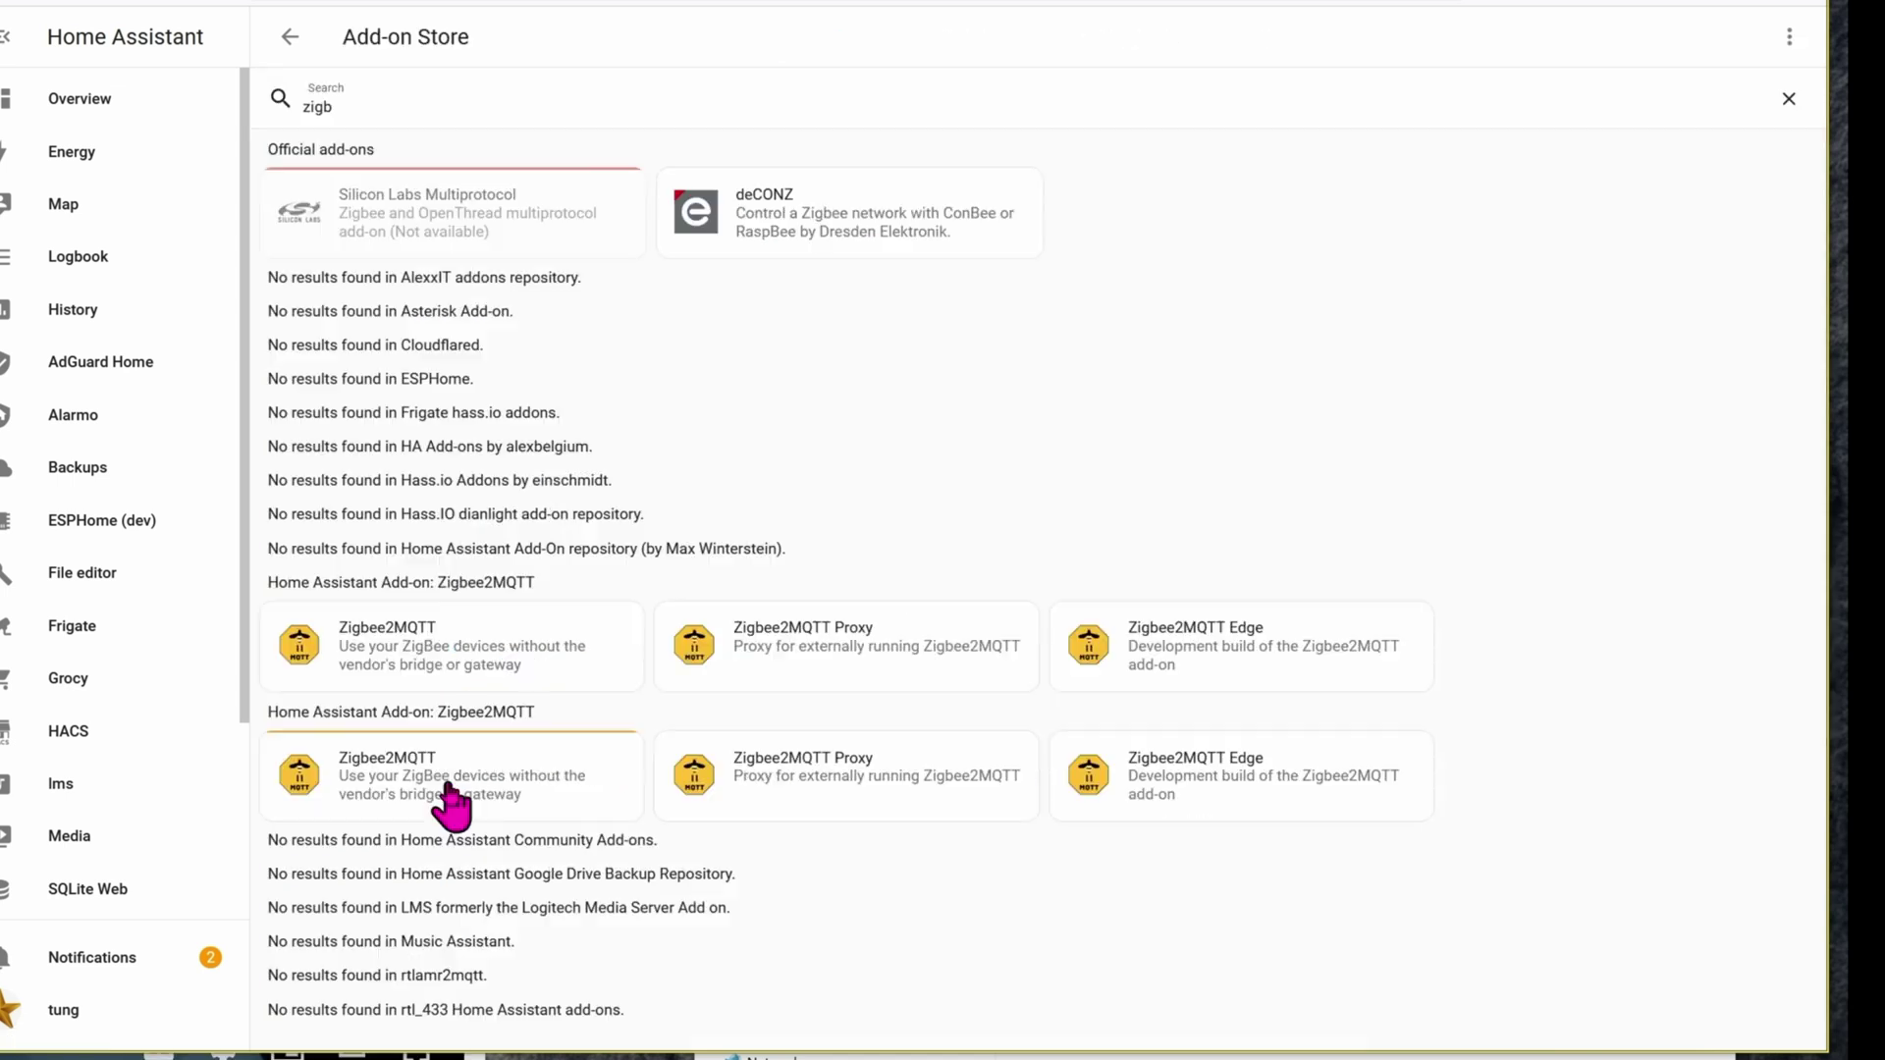
{"action": "left_click", "coordinate": [820, 810]}
{"action": "key", "text": "alt+Left"}
{"action": "left_click", "coordinate": [1233, 782]}
{"action": "key", "text": "alt+Left"}
{"action": "key", "text": "alt+Left"}
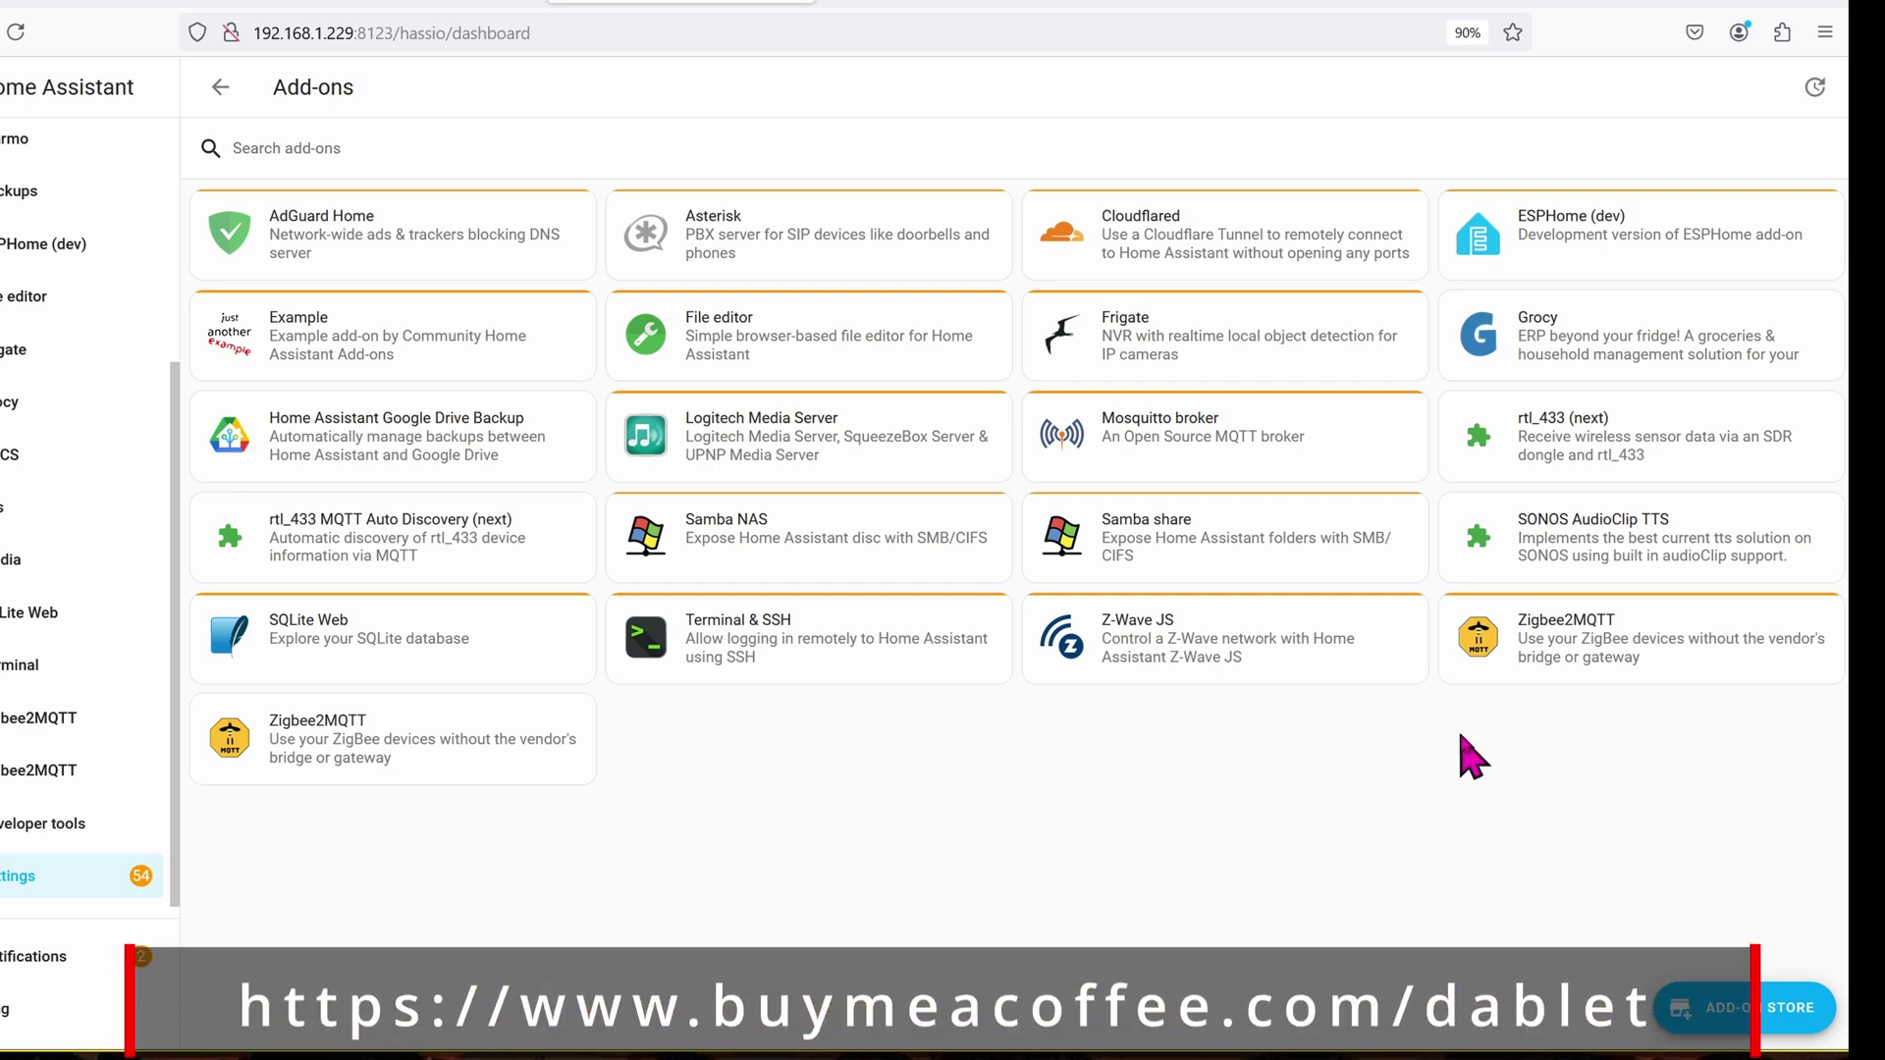
- Open the original Zigbee2MQTT add-on, then the newly installed 1.39.1-1 one
{"action": "left_click", "coordinate": [1627, 656]}
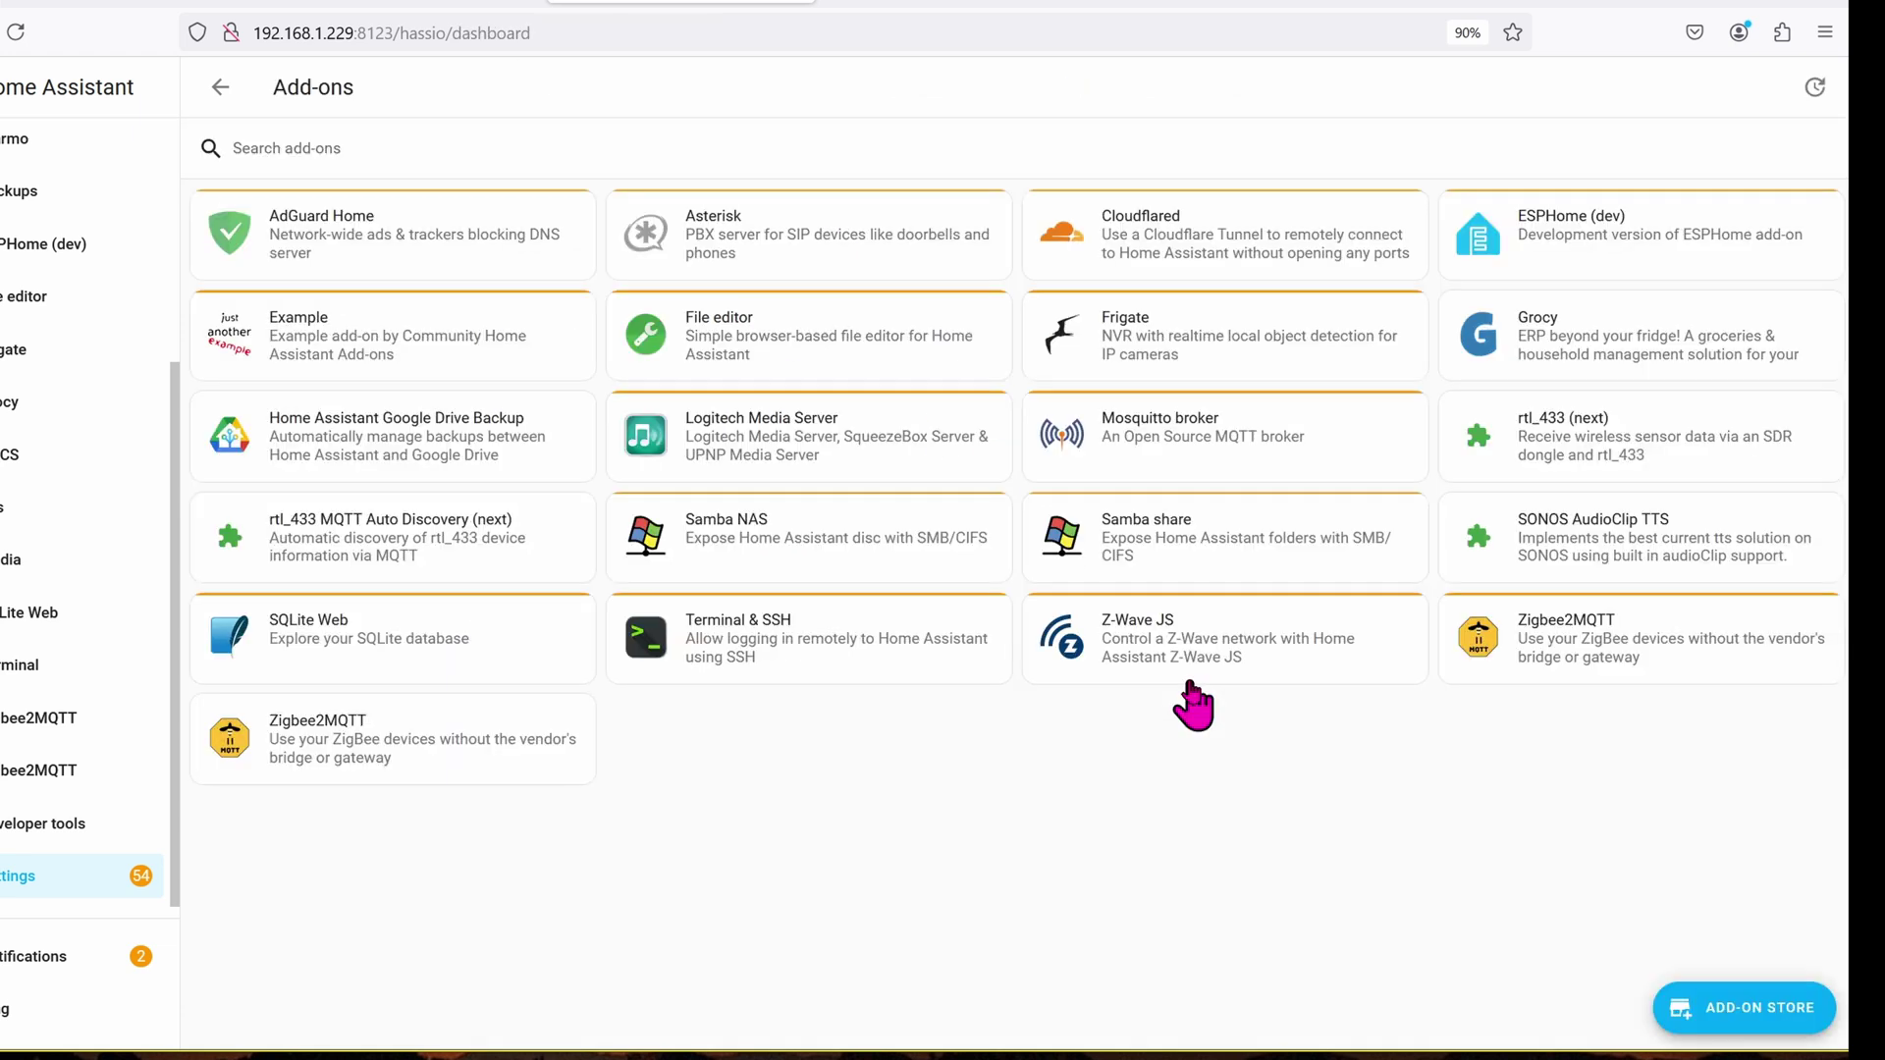
{"action": "left_click", "coordinate": [412, 771]}
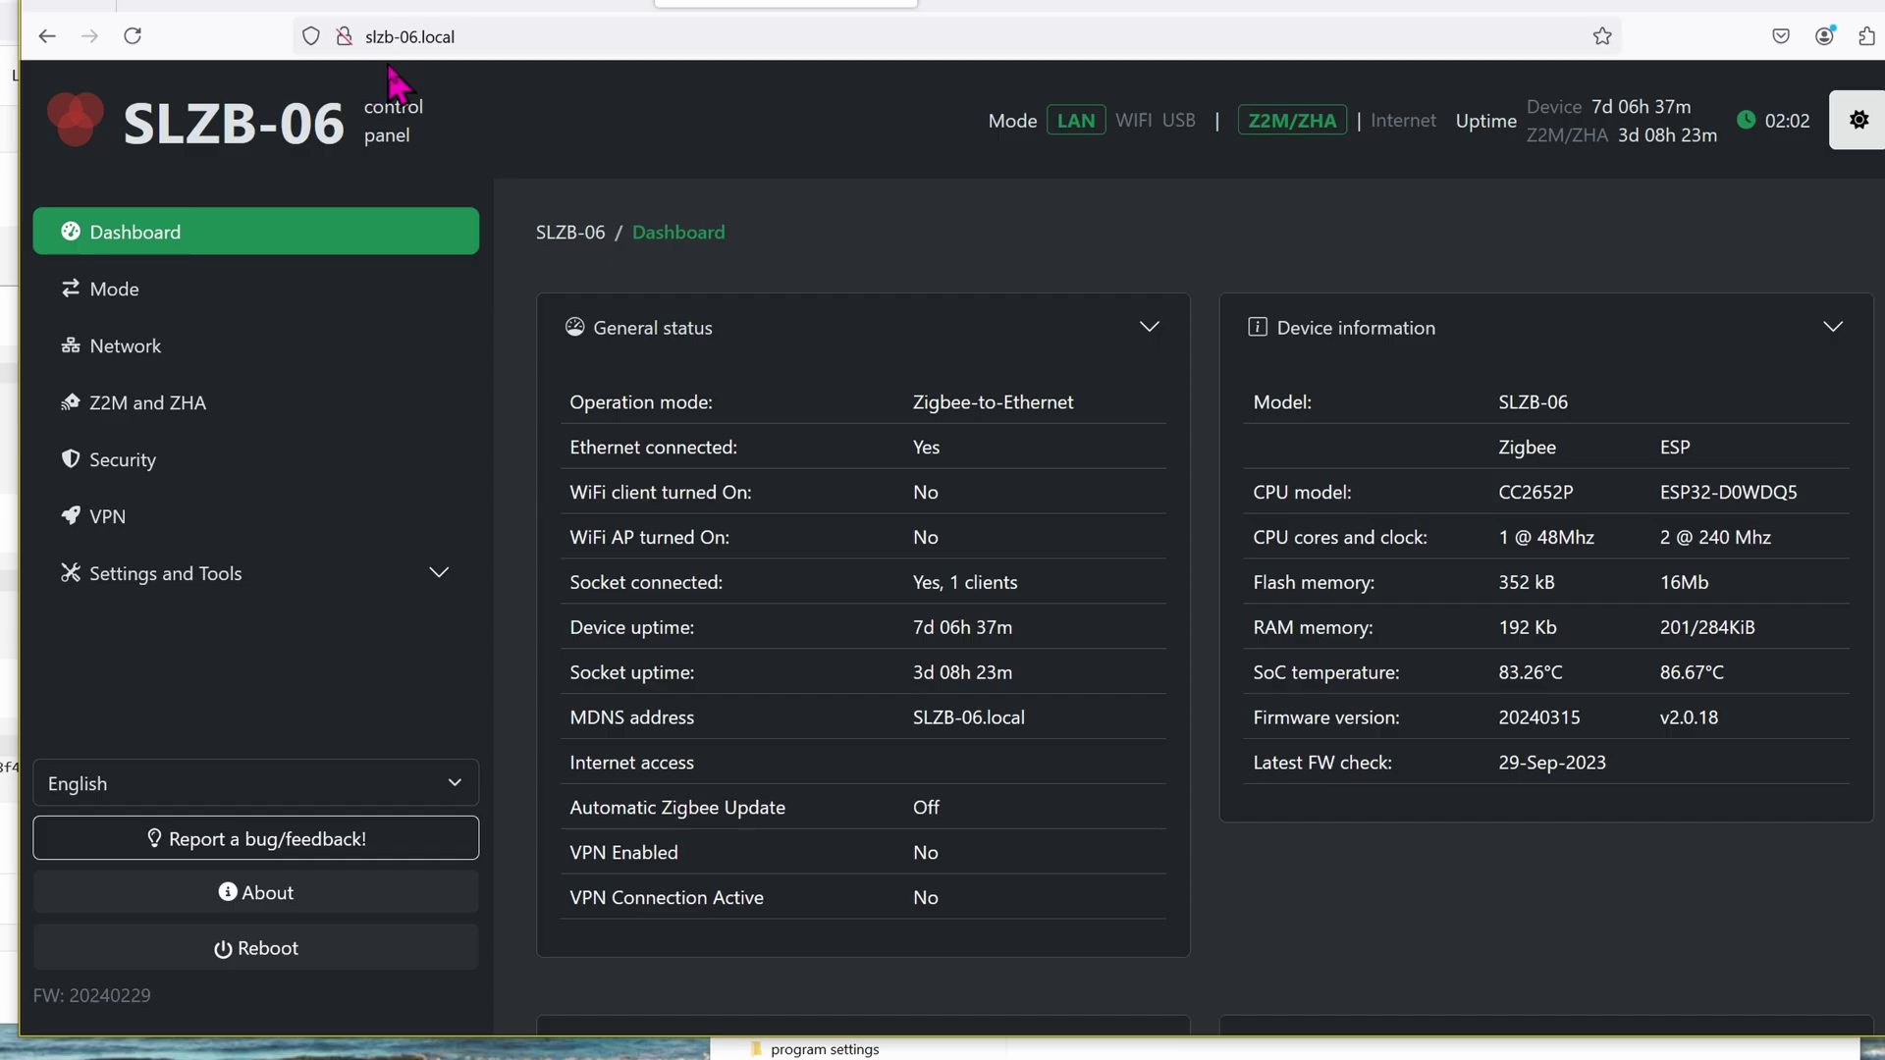
- Select port tcp://slzb-06.local:6638, baudrate 115200 and adapter zstack in the Z2M config generator
{"action": "left_click", "coordinate": [275, 404]}
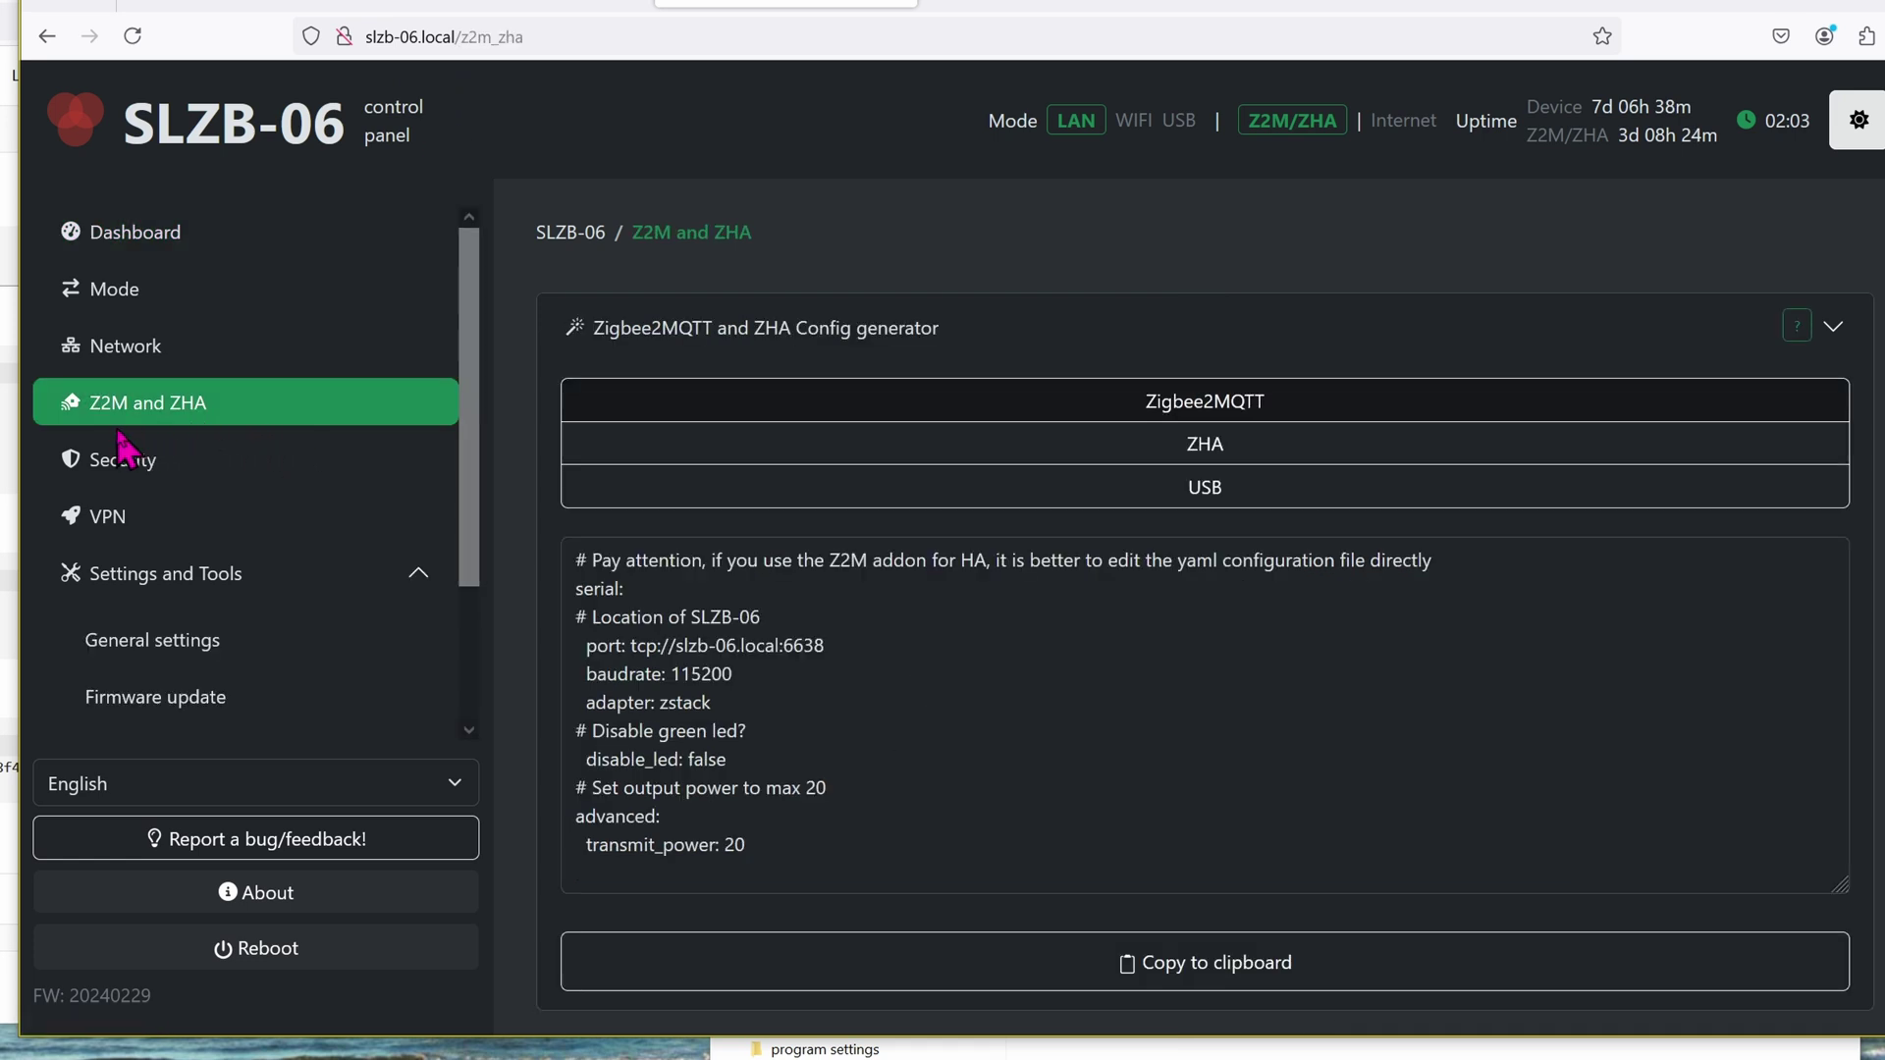
{"action": "left_click_drag", "start_coordinate": [577, 638], "coordinate": [711, 705]}
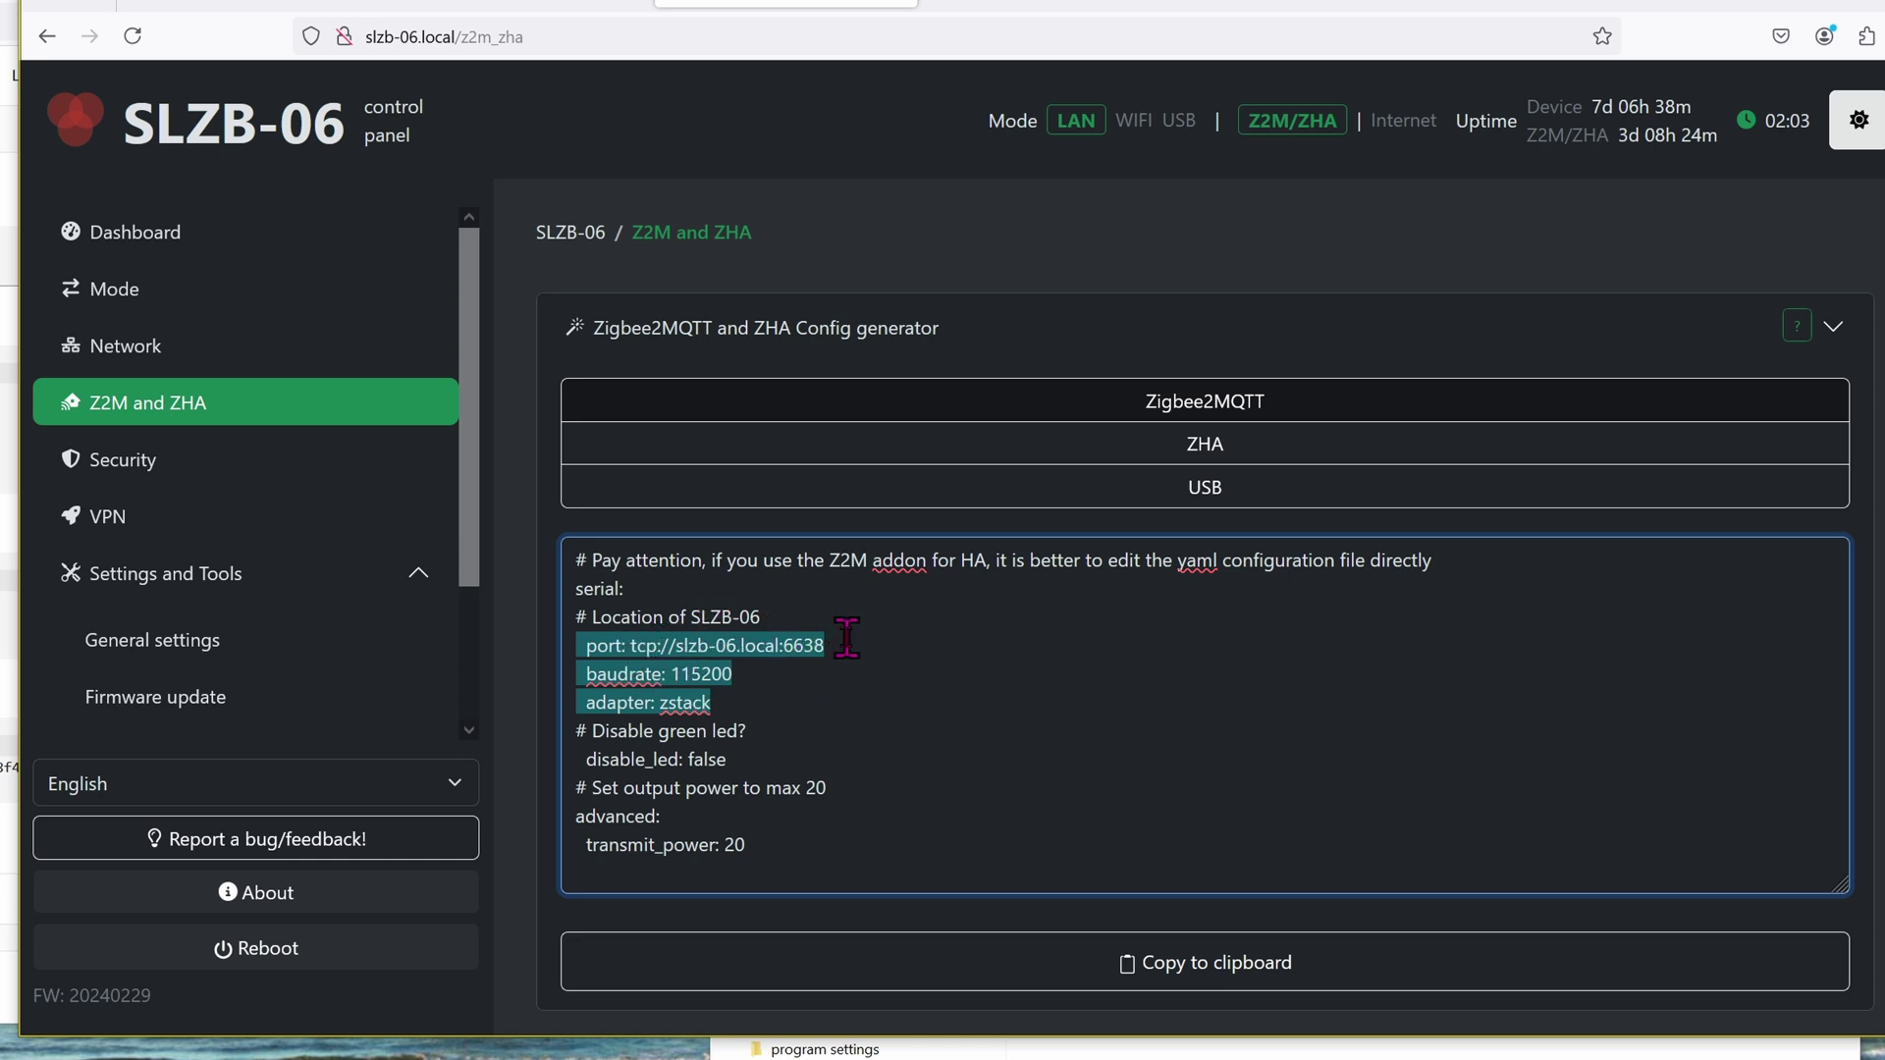
- Back in Home Assistant, open the second Zigbee2MQTT web interface listing the three garage devices
{"action": "key", "text": "ctrl+shift+Tab"}
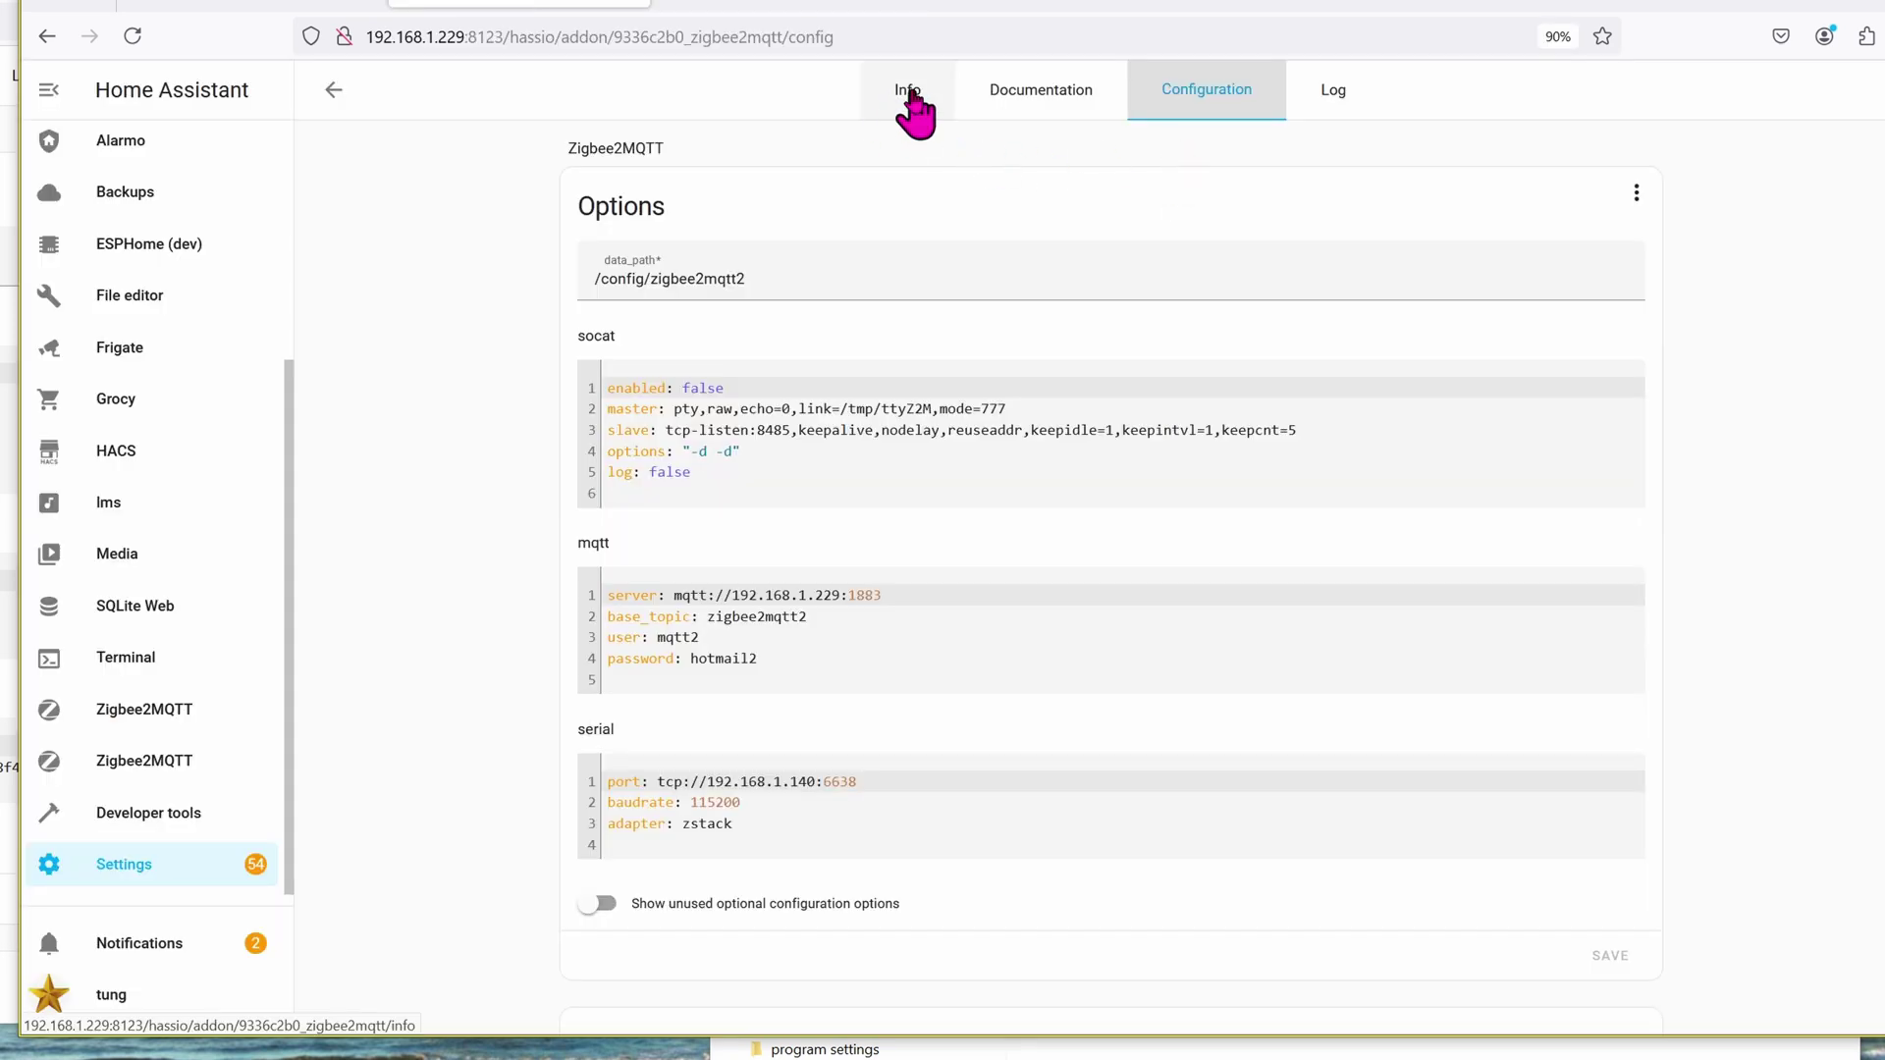
{"action": "left_click", "coordinate": [908, 98]}
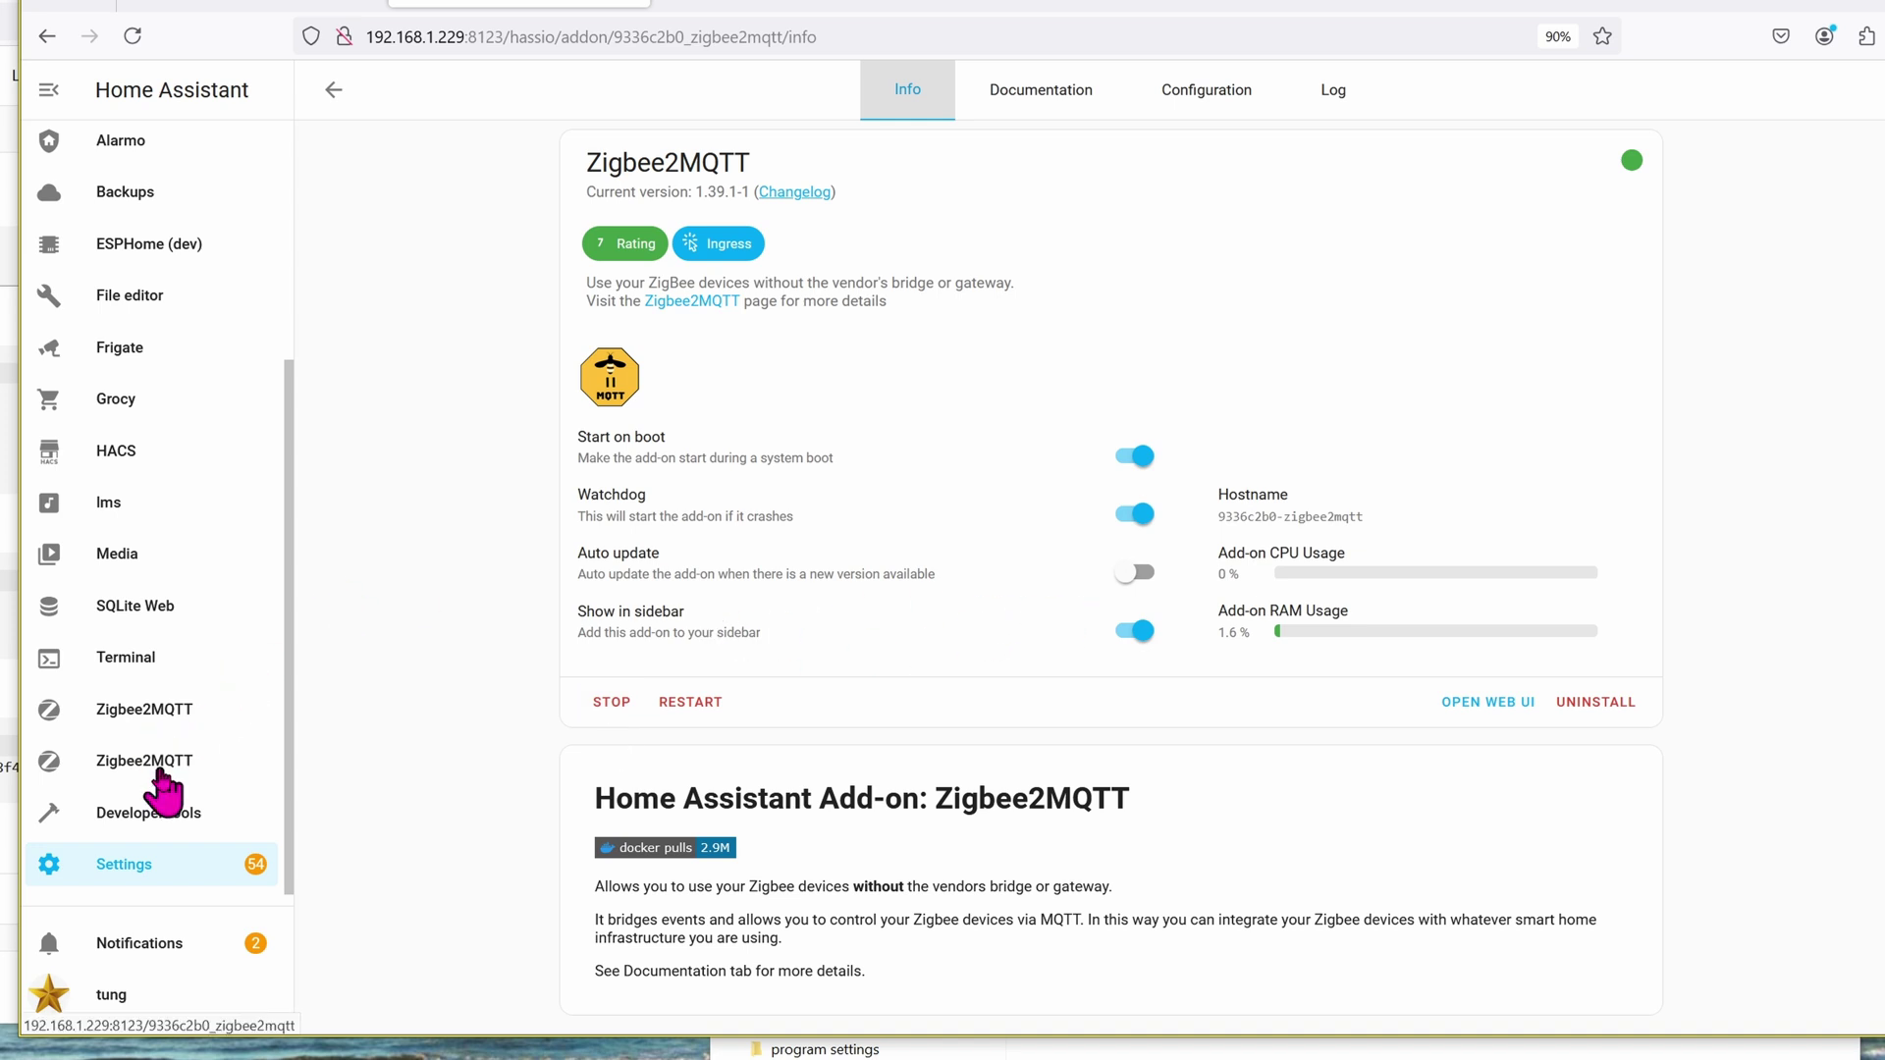
{"action": "left_click", "coordinate": [162, 776]}
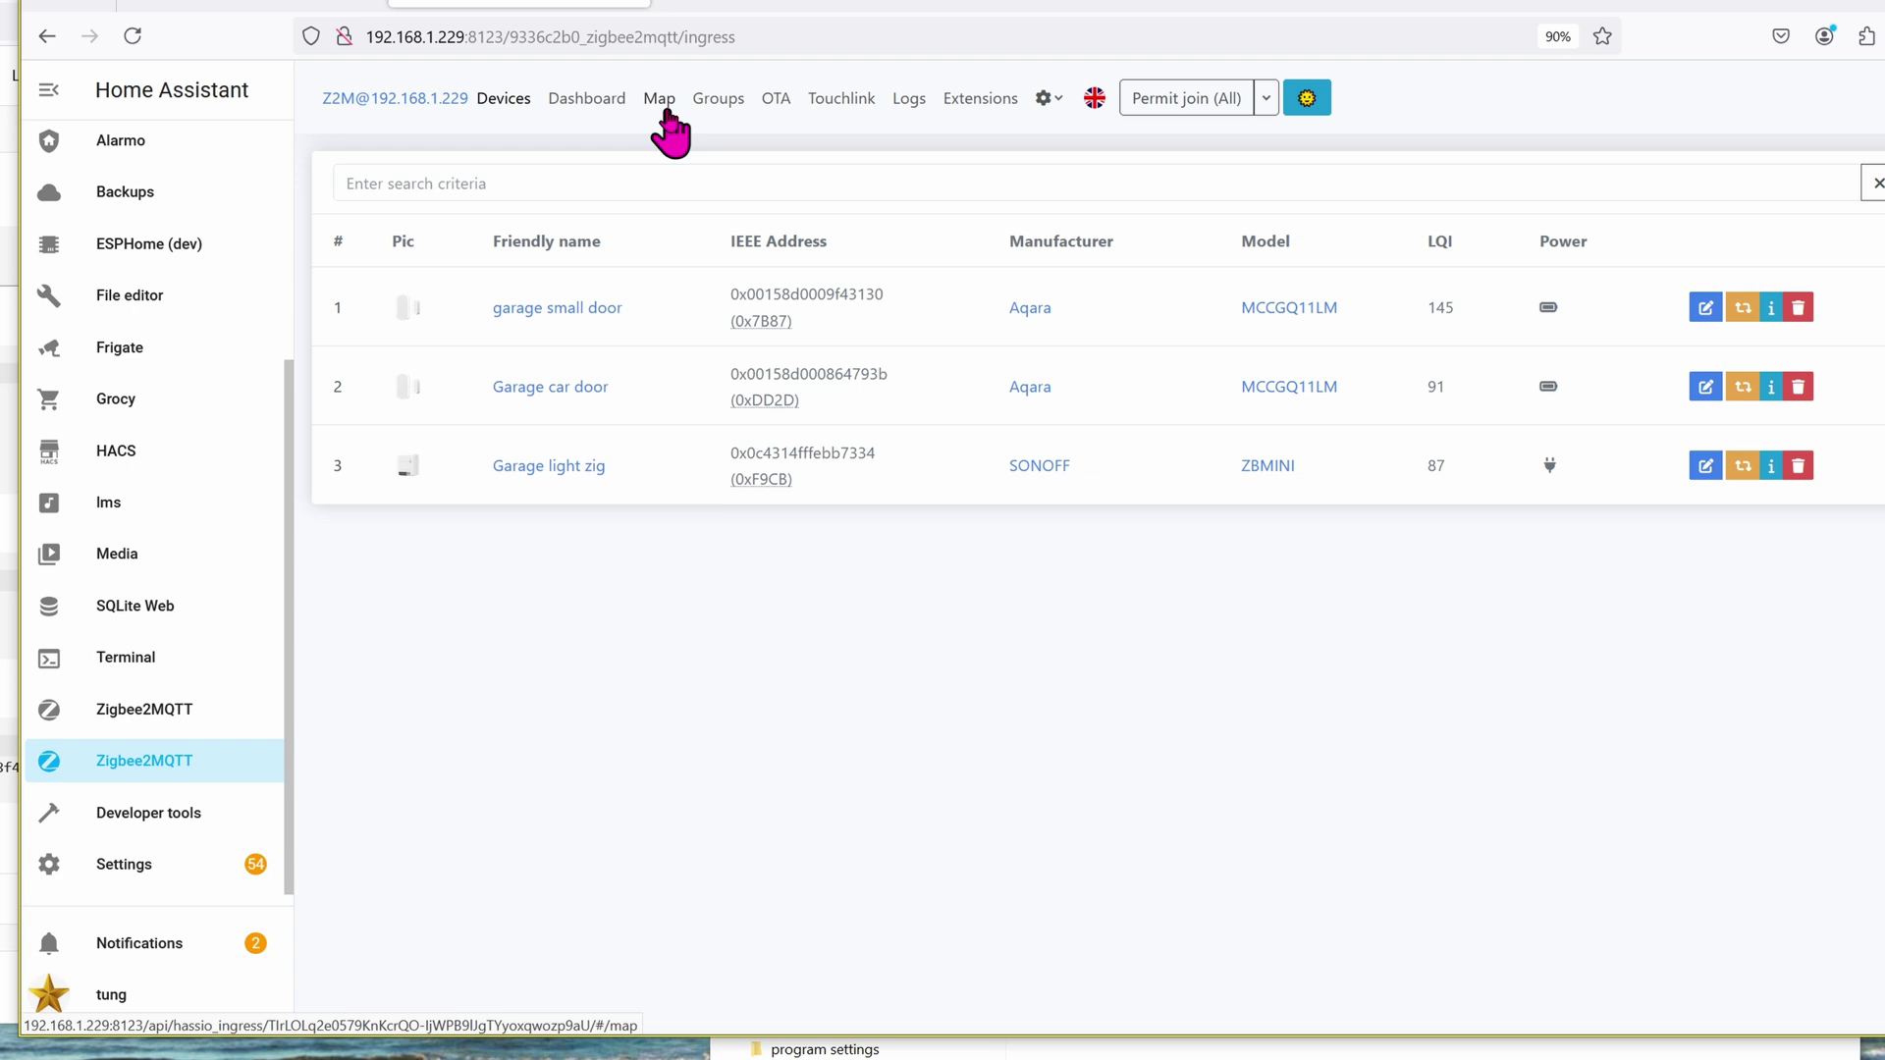
- Load the Zigbee network map showing the coordinator and garage devices
{"action": "left_click", "coordinate": [668, 113]}
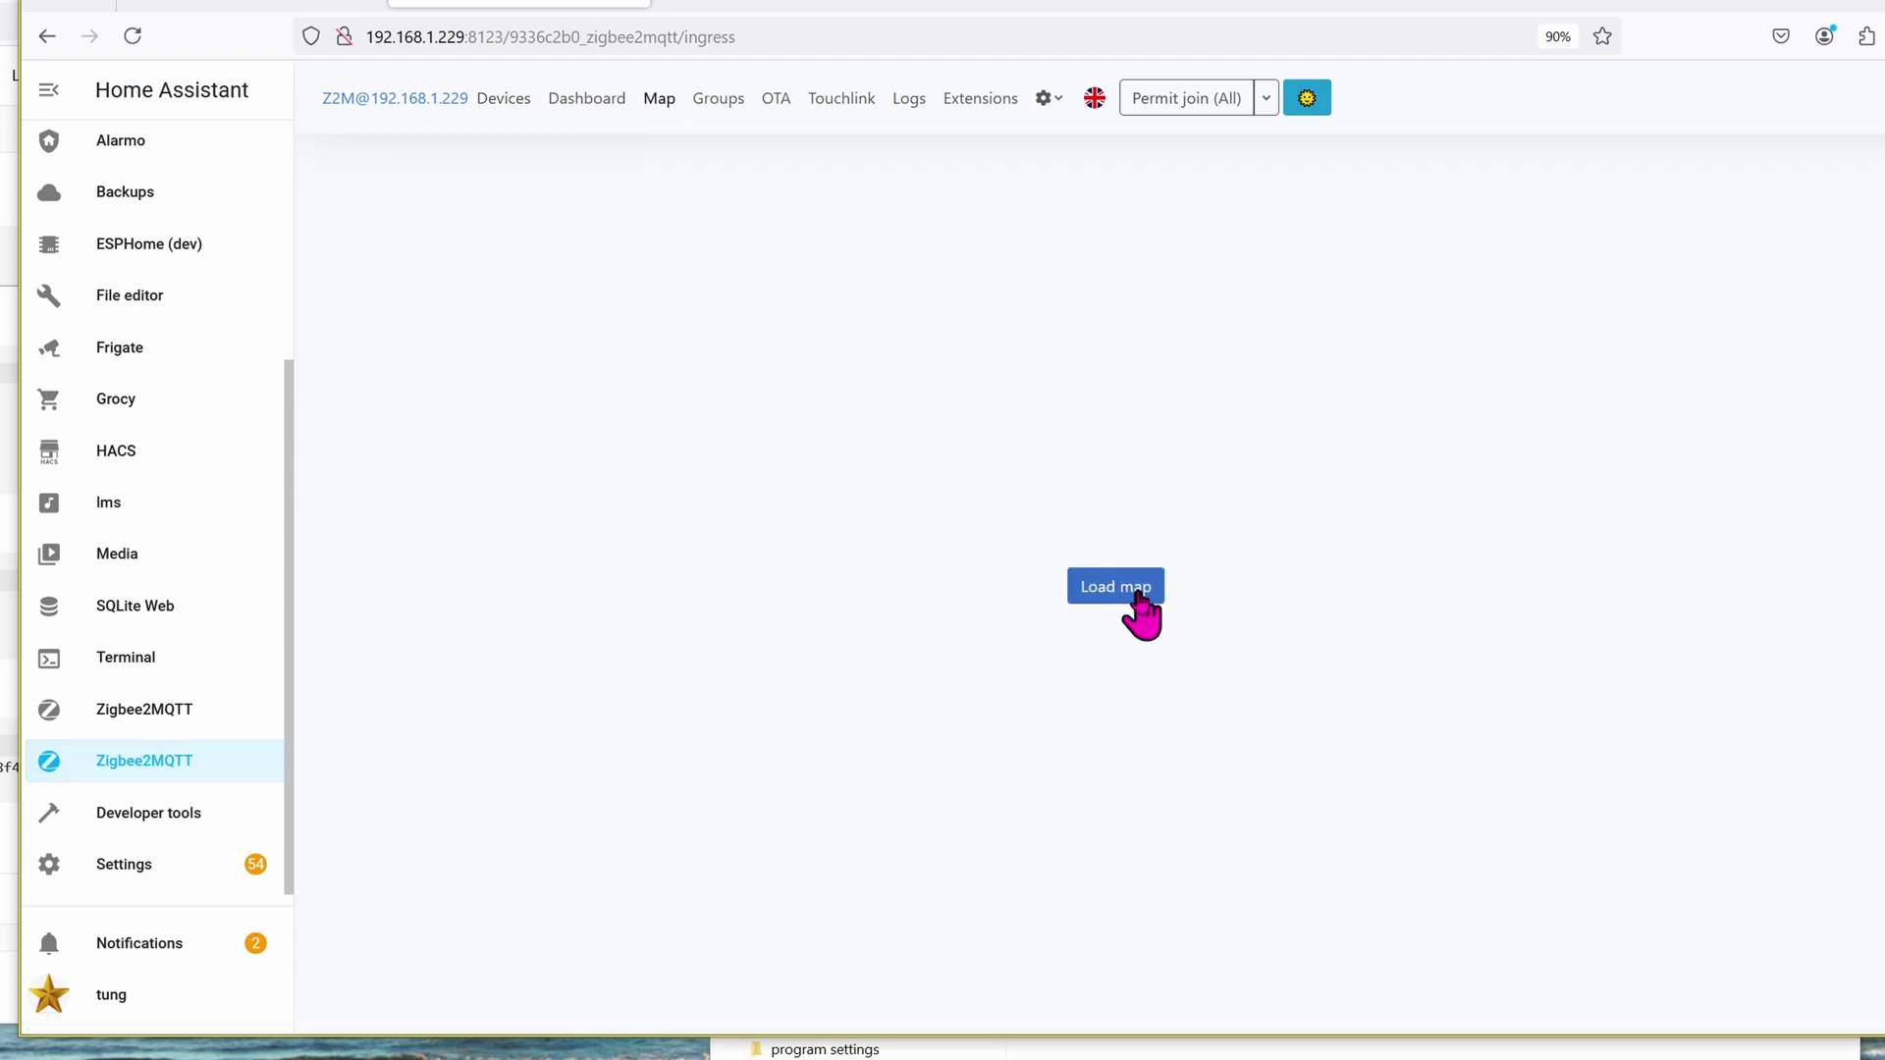
{"action": "left_click", "coordinate": [1139, 593]}
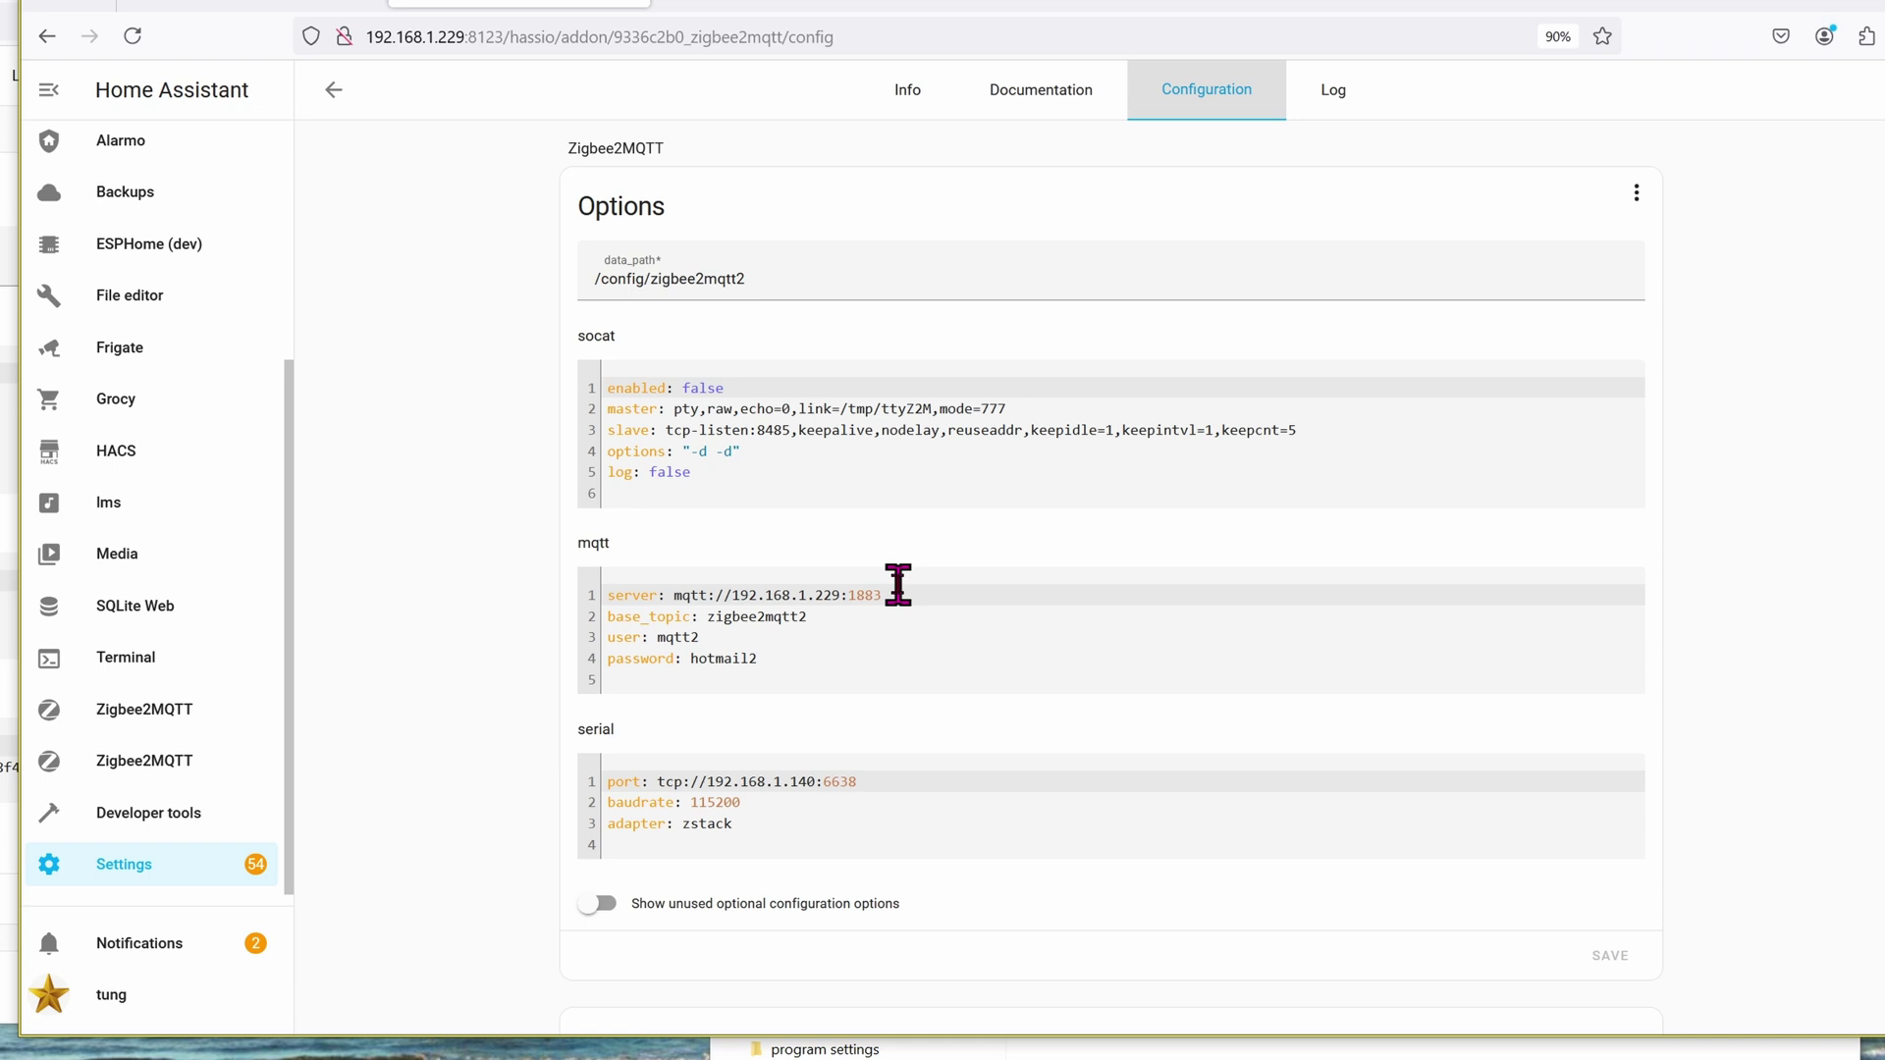
{"action": "left_click_drag", "start_coordinate": [857, 782], "coordinate": [657, 782]}
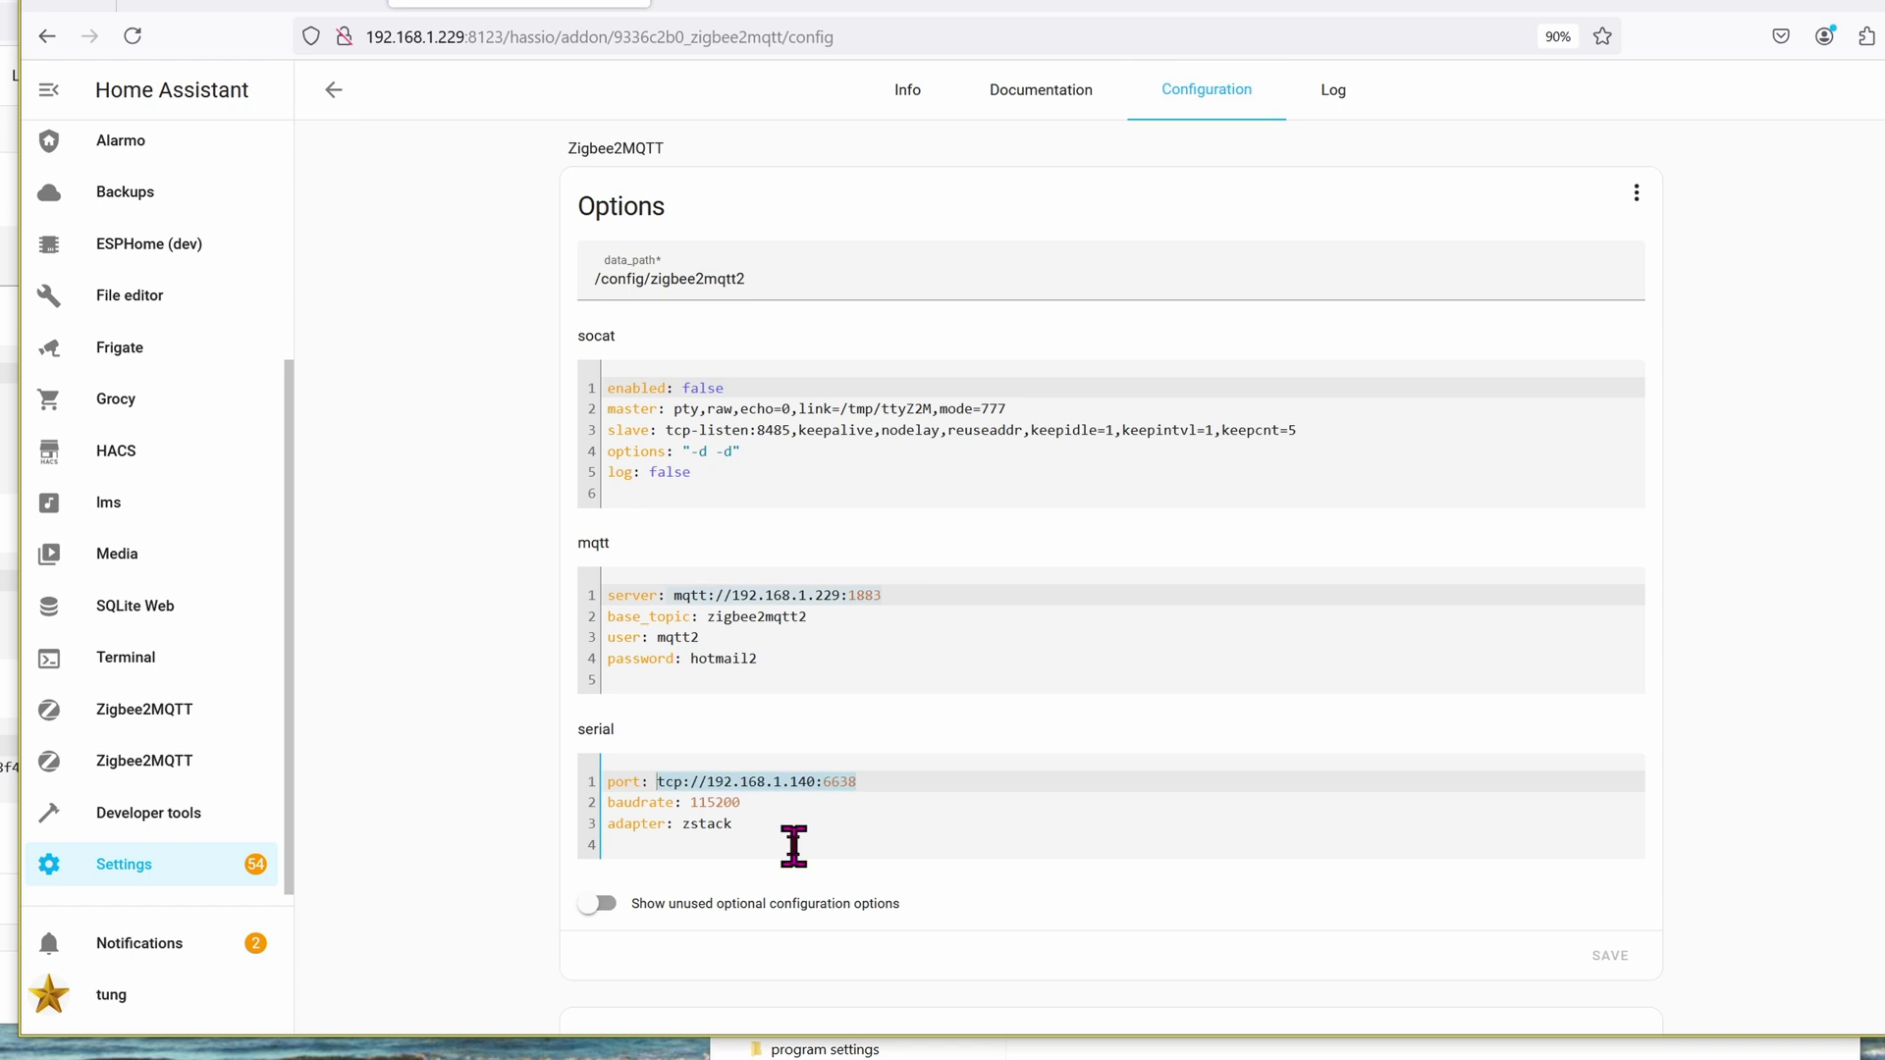